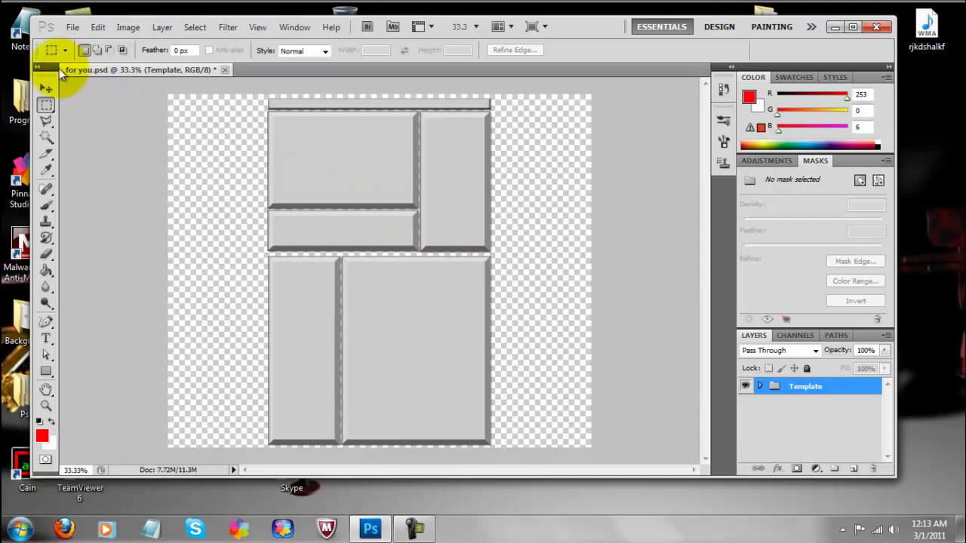
- Create Layer 1, fill it solid red with the Paint Bucket, and drag it beneath the Template group
{"action": "left_click_drag", "start_coordinate": [160, 22], "coordinate": [458, 82]}
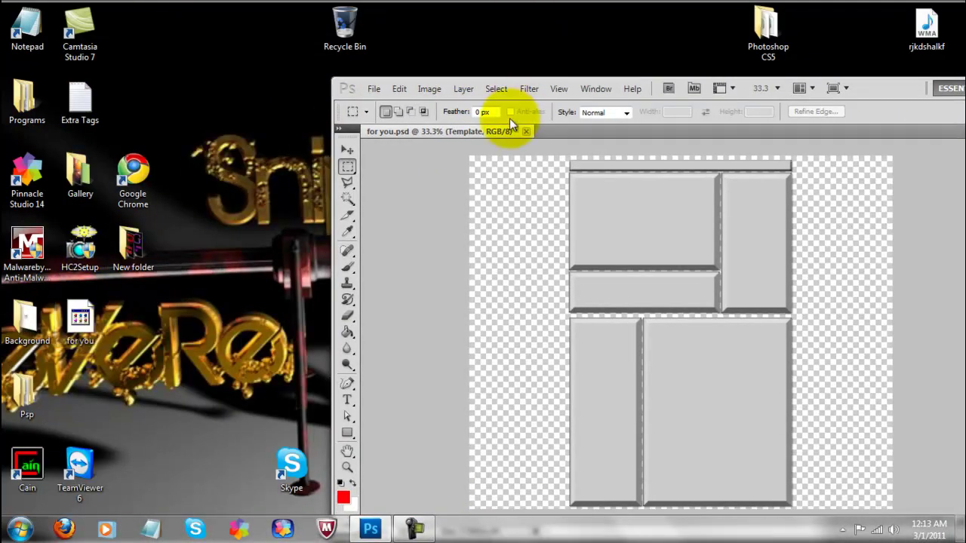
{"action": "left_click_drag", "start_coordinate": [511, 81], "coordinate": [212, 24]}
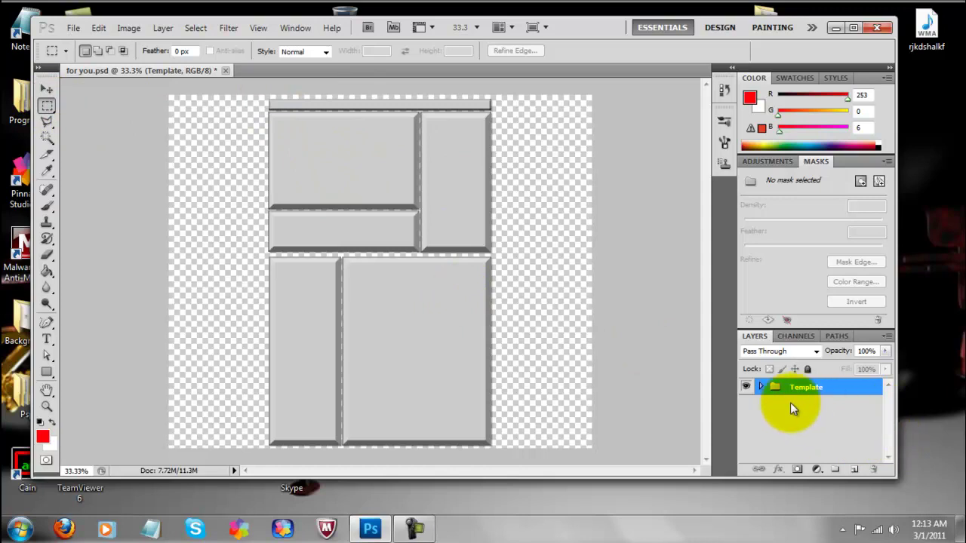
{"action": "left_click", "coordinate": [855, 471]}
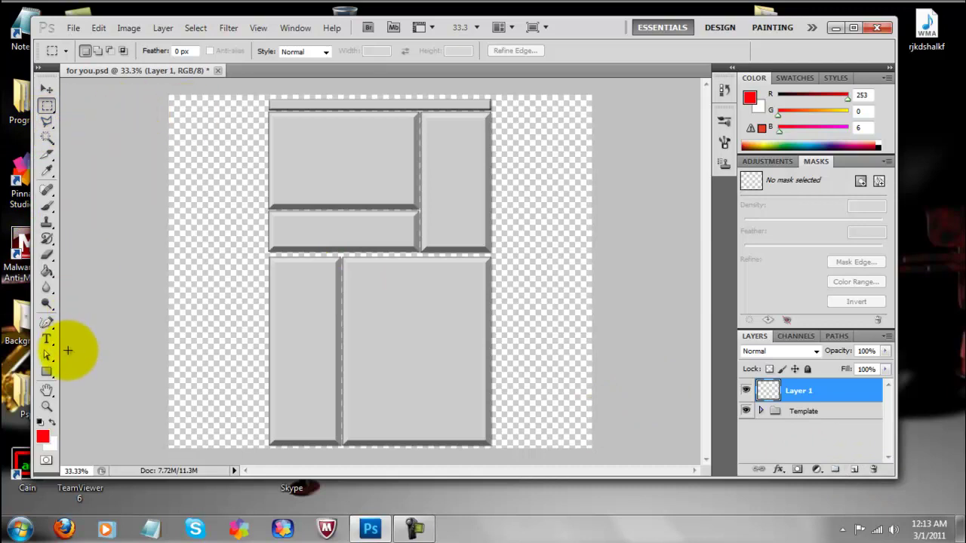
{"action": "left_click", "coordinate": [46, 272]}
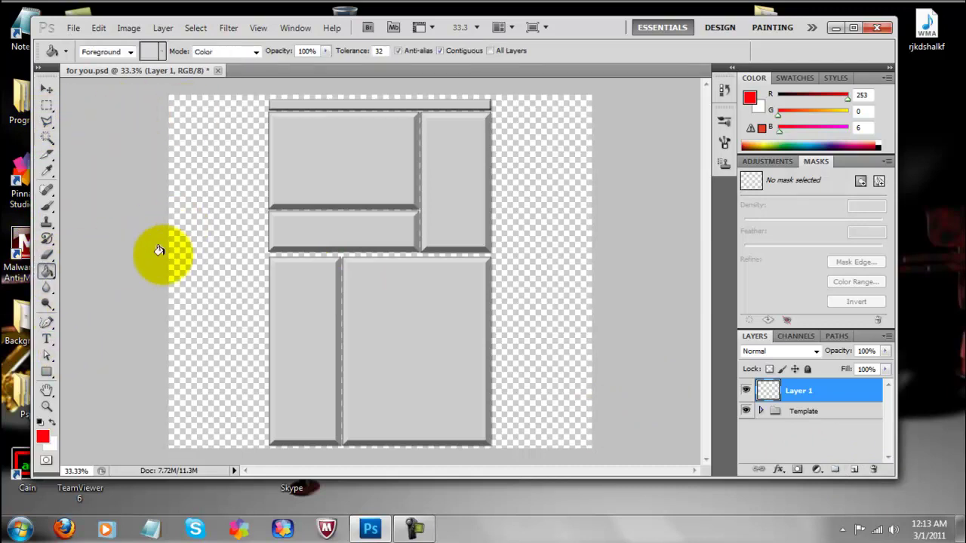
{"action": "left_click", "coordinate": [202, 327]}
{"action": "left_click_drag", "start_coordinate": [765, 398], "coordinate": [777, 428]}
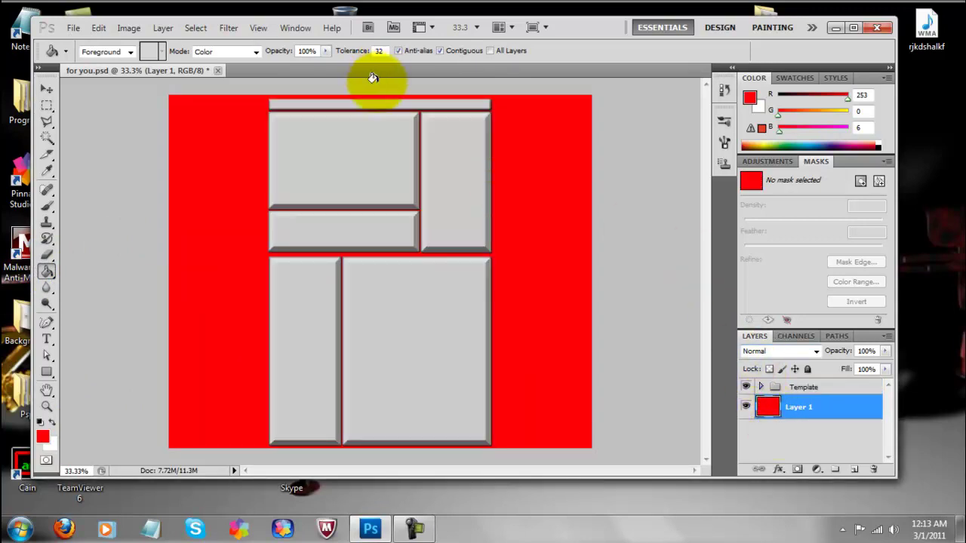
{"action": "left_click", "coordinate": [47, 137]}
- Marquee the thin top strip and copy the red area onto a new Layer 2
{"action": "left_click", "coordinate": [297, 106]}
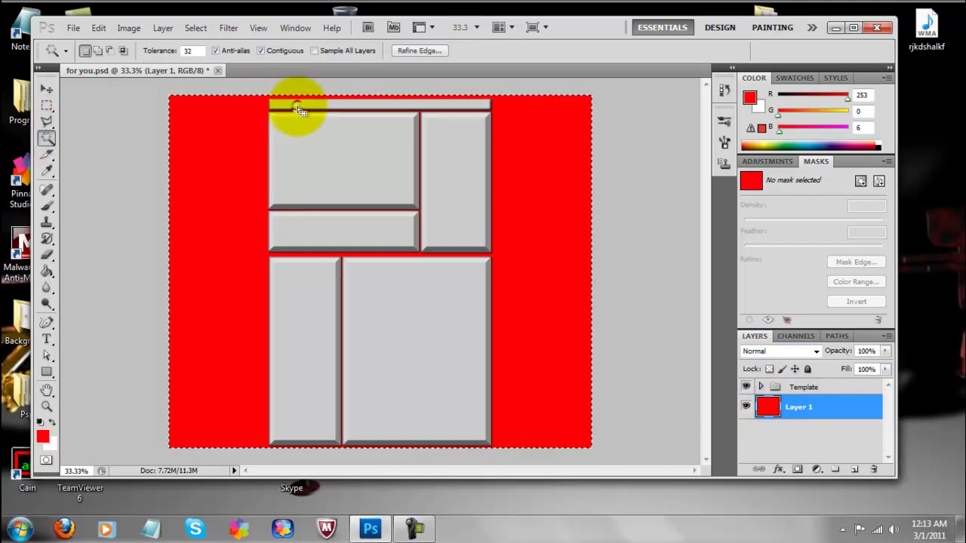
{"action": "left_click", "coordinate": [805, 386]}
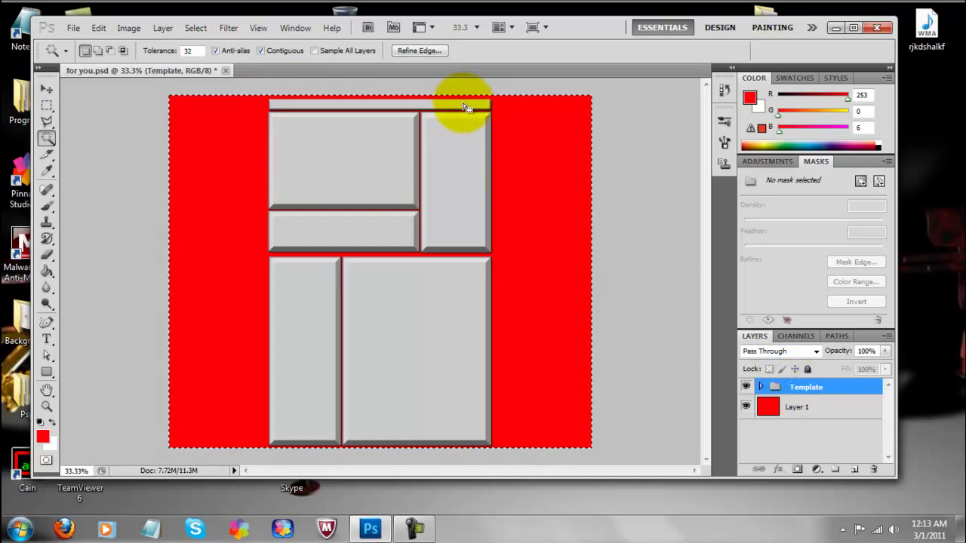
{"action": "key", "text": "ctrl+d"}
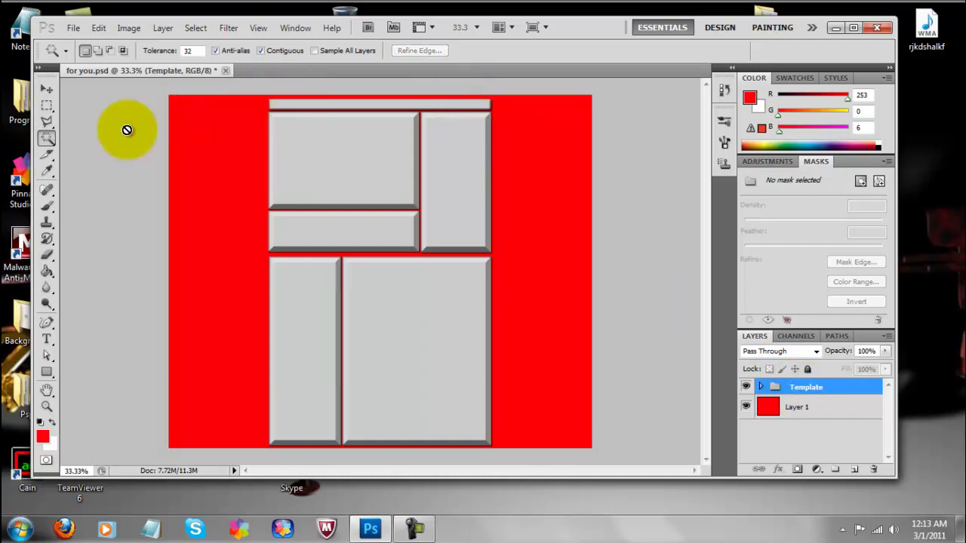
{"action": "left_click", "coordinate": [49, 105]}
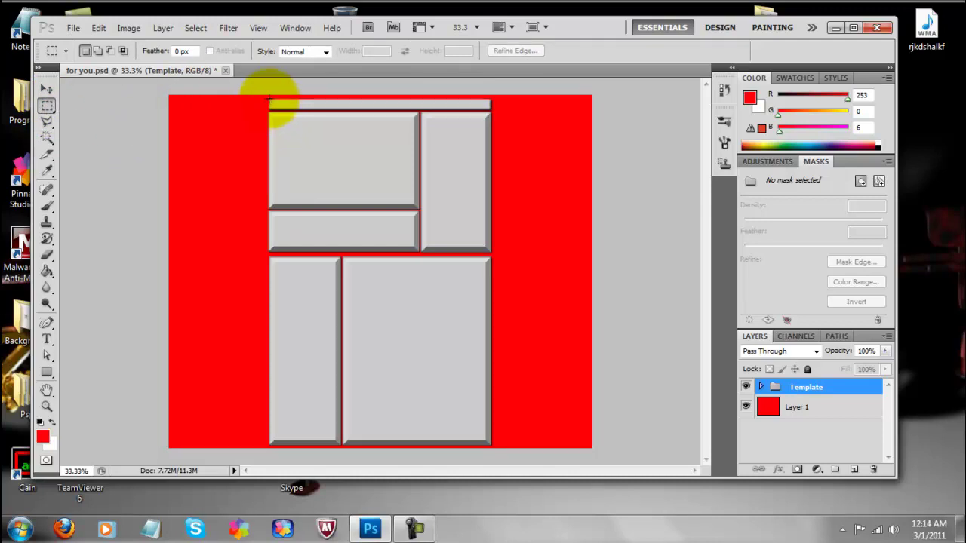
{"action": "left_click_drag", "start_coordinate": [270, 99], "coordinate": [490, 110]}
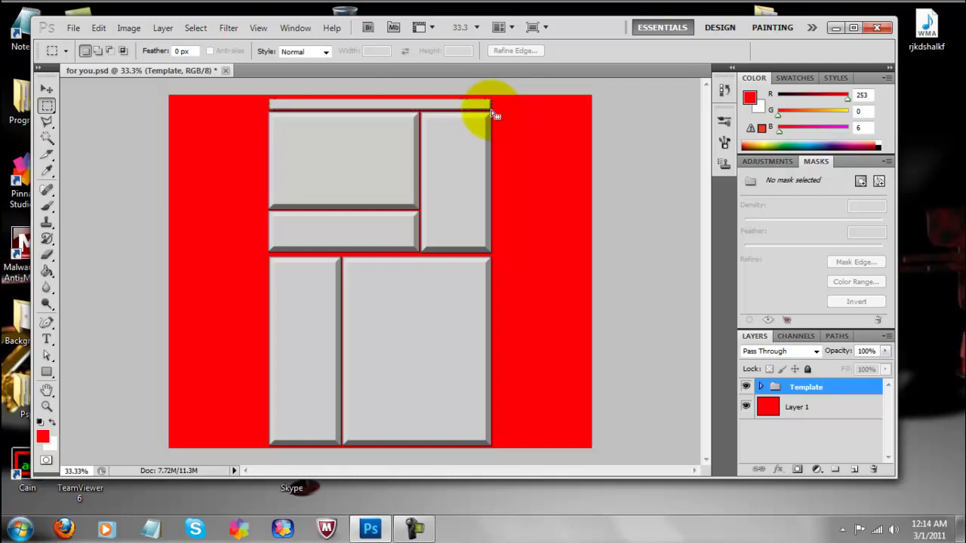
{"action": "left_click_drag", "start_coordinate": [491, 114], "coordinate": [492, 110]}
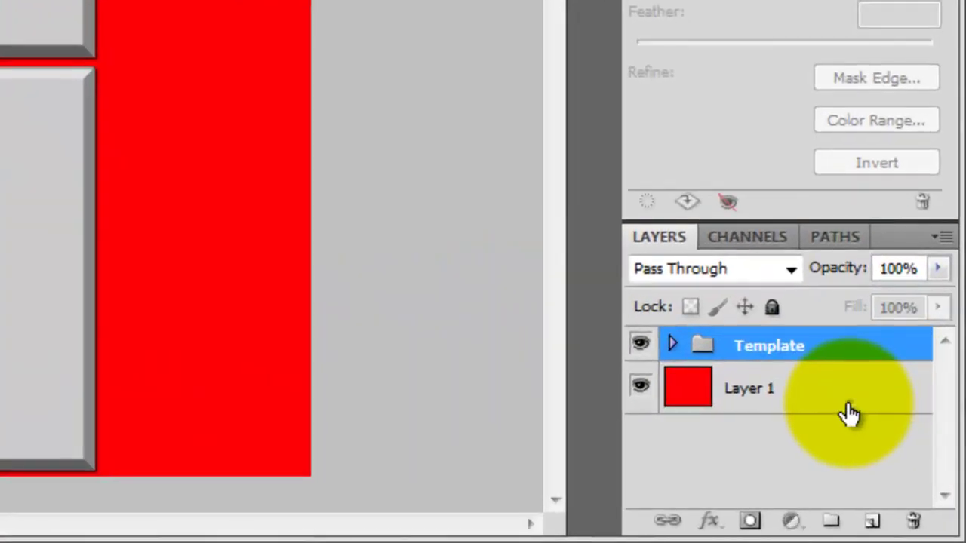
{"action": "left_click", "coordinate": [836, 412]}
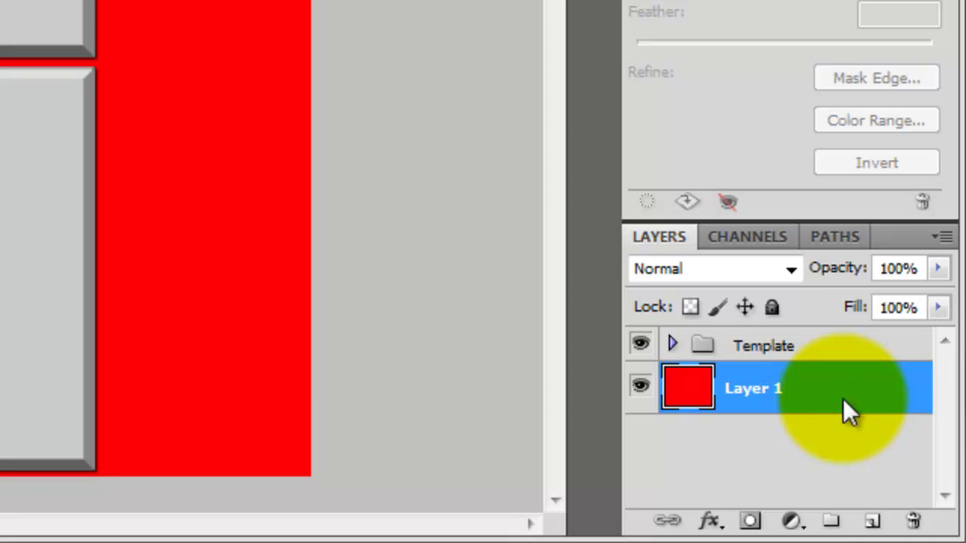
{"action": "key", "text": "ctrl+shift+alt+n"}
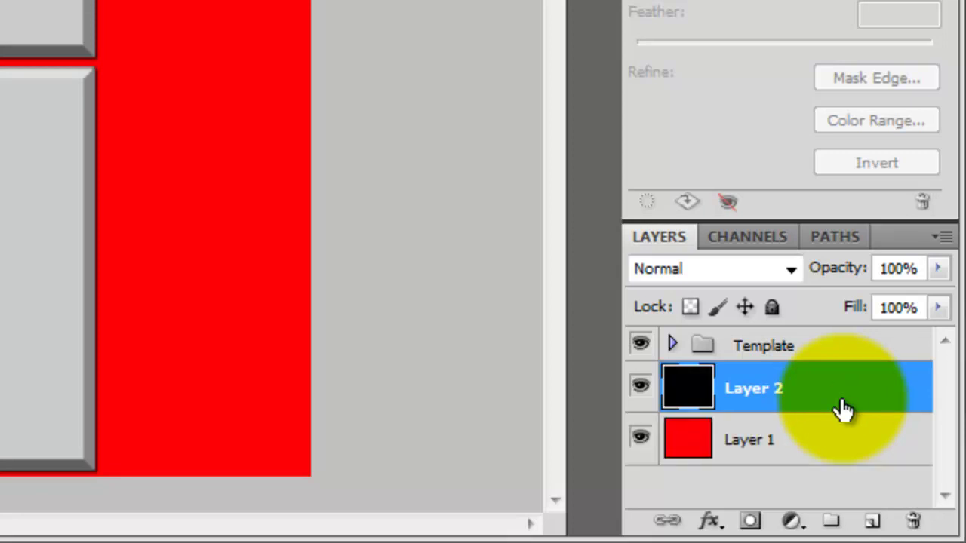
- Toggle layer visibility to check Layer 2, leaving it hidden and Layer 1 active
{"action": "left_click", "coordinate": [639, 439]}
{"action": "left_click", "coordinate": [640, 347]}
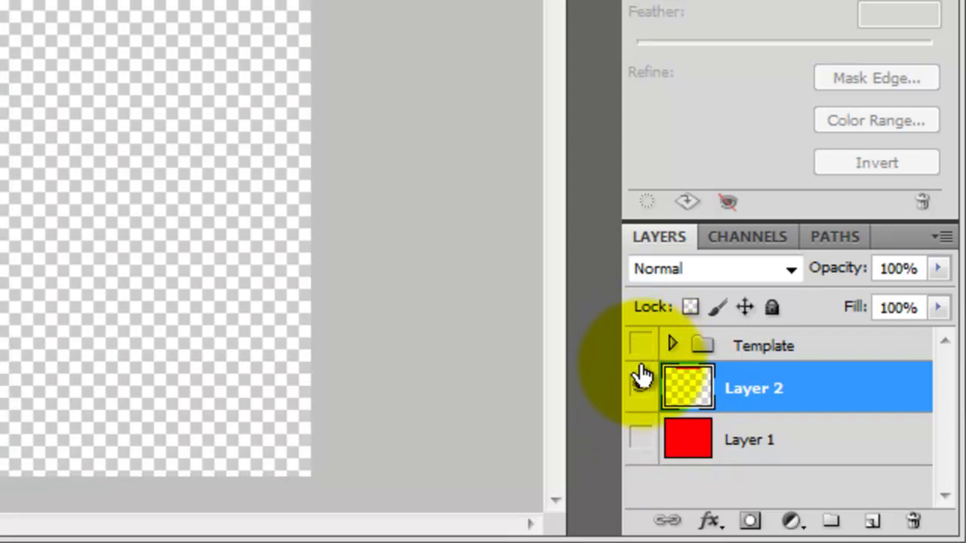
{"action": "left_click", "coordinate": [638, 351]}
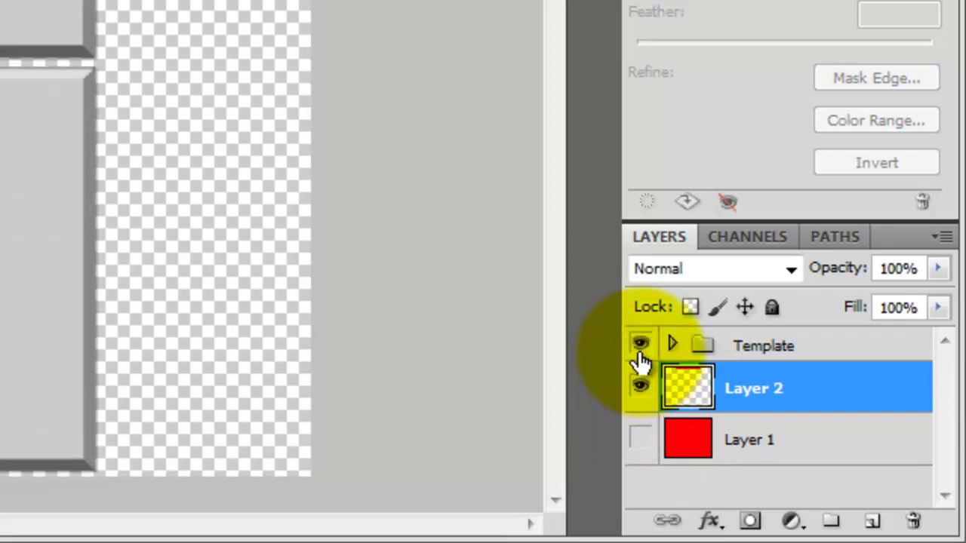
{"action": "left_click", "coordinate": [640, 355]}
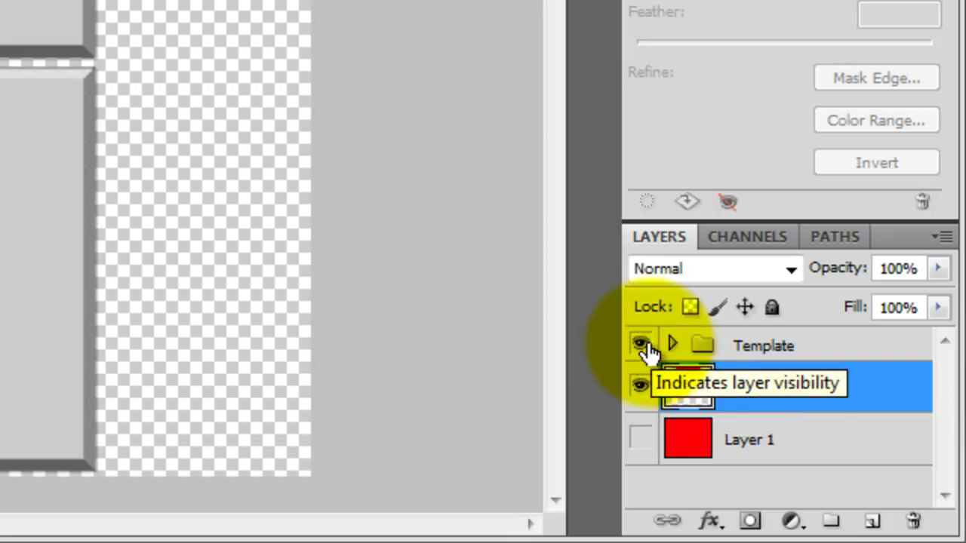
{"action": "left_click", "coordinate": [639, 388]}
{"action": "left_click", "coordinate": [640, 438]}
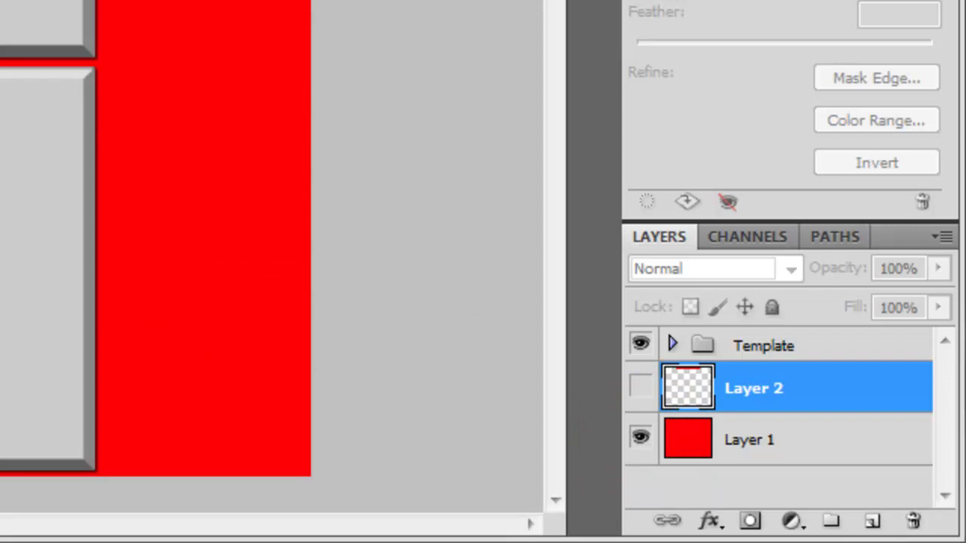
{"action": "left_click", "coordinate": [763, 442]}
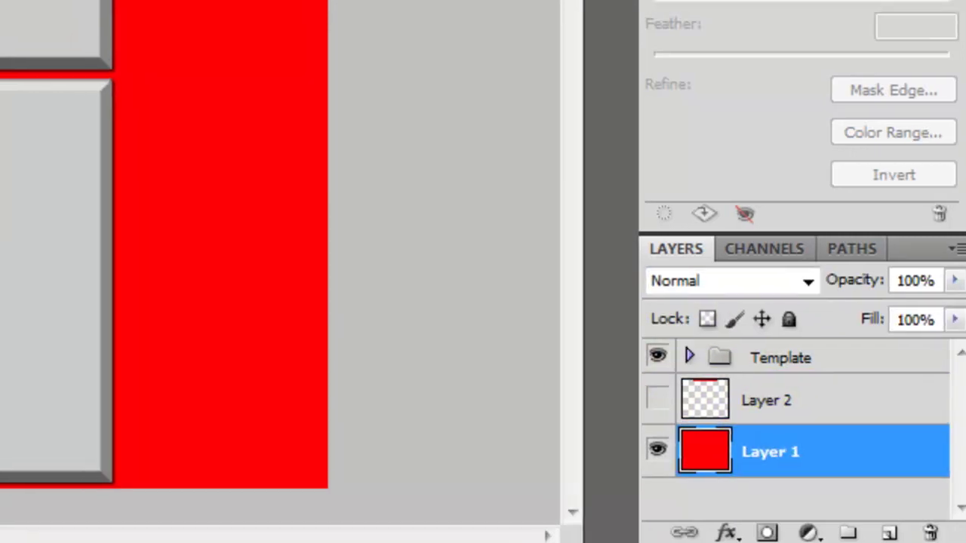
- Copy the red area behind the large upper-left box to a new layer and rename Layer 2 'Top Bar'
{"action": "left_click_drag", "start_coordinate": [98, 98], "coordinate": [420, 306]}
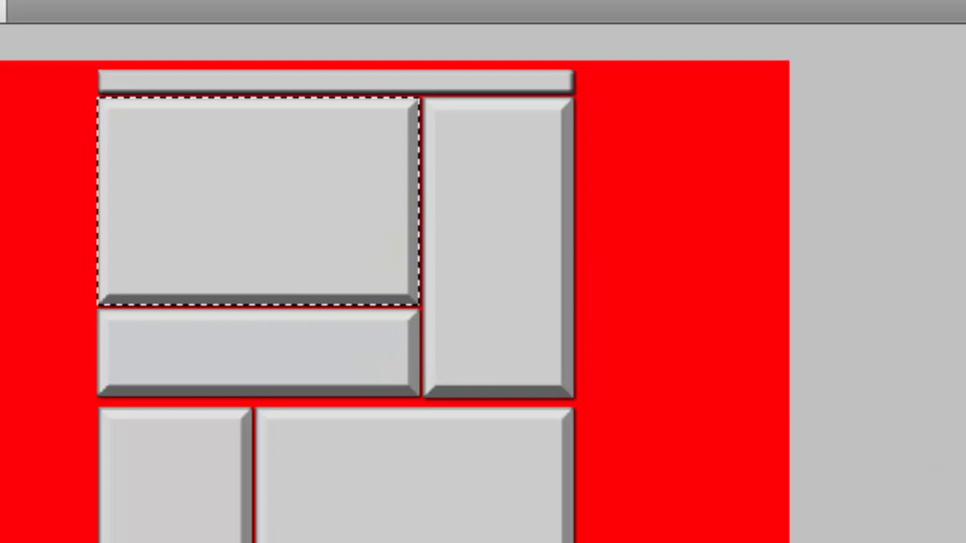
{"action": "key", "text": "ctrl+d"}
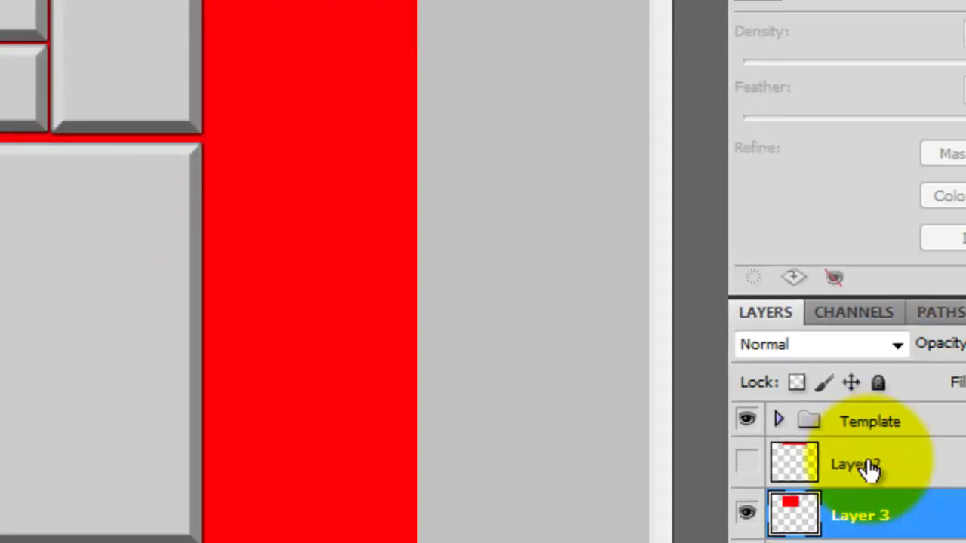
{"action": "left_click", "coordinate": [764, 388]}
{"action": "double_click", "coordinate": [765, 388]}
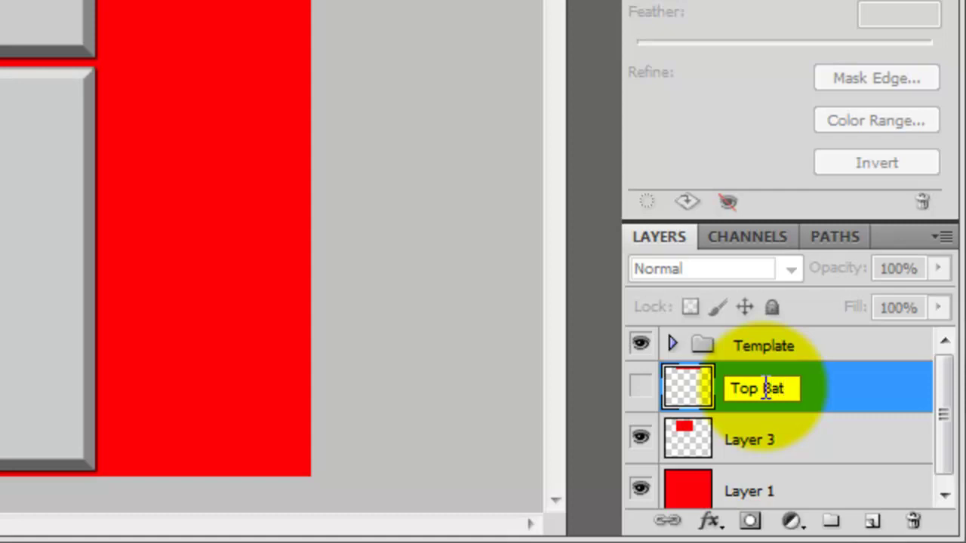
- Name the new layer 'Video' and hide both the Top Bar and Video layers
{"action": "double_click", "coordinate": [741, 440]}
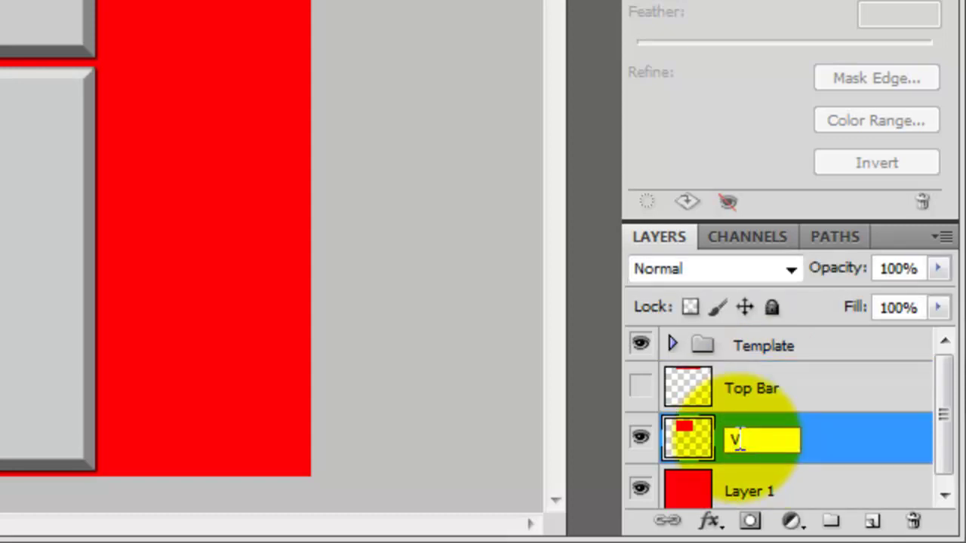
{"action": "type", "text": "Video"}
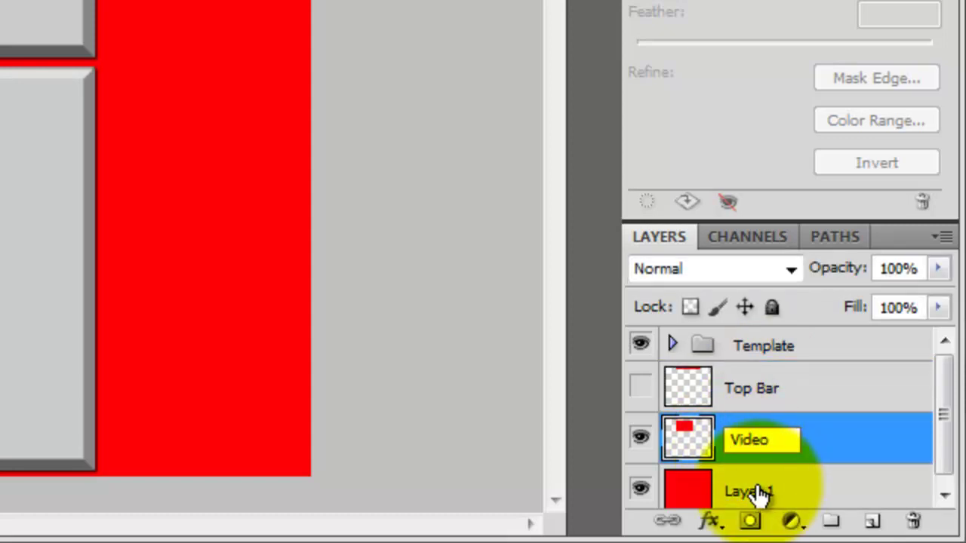
{"action": "left_click", "coordinate": [754, 489]}
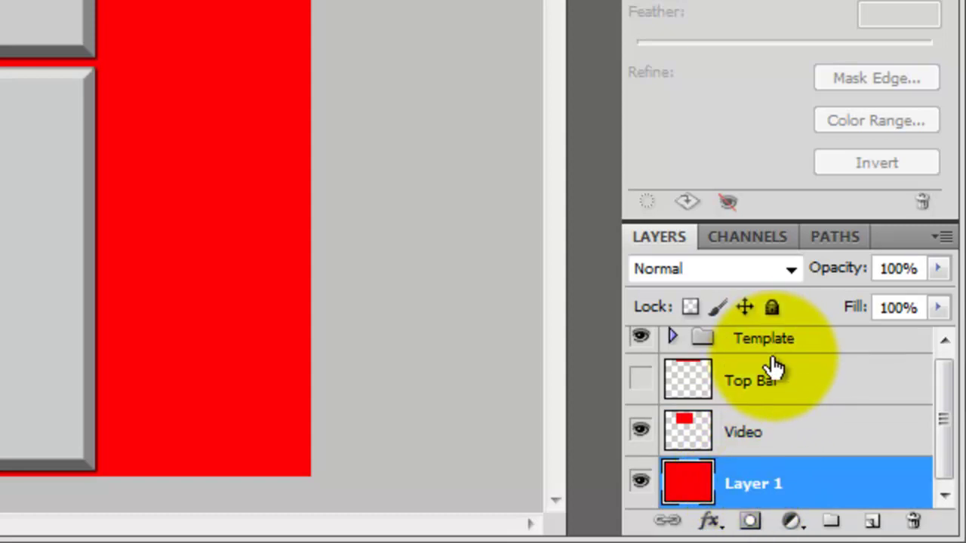
{"action": "left_click", "coordinate": [640, 382]}
{"action": "left_click", "coordinate": [638, 382]}
{"action": "left_click", "coordinate": [641, 430]}
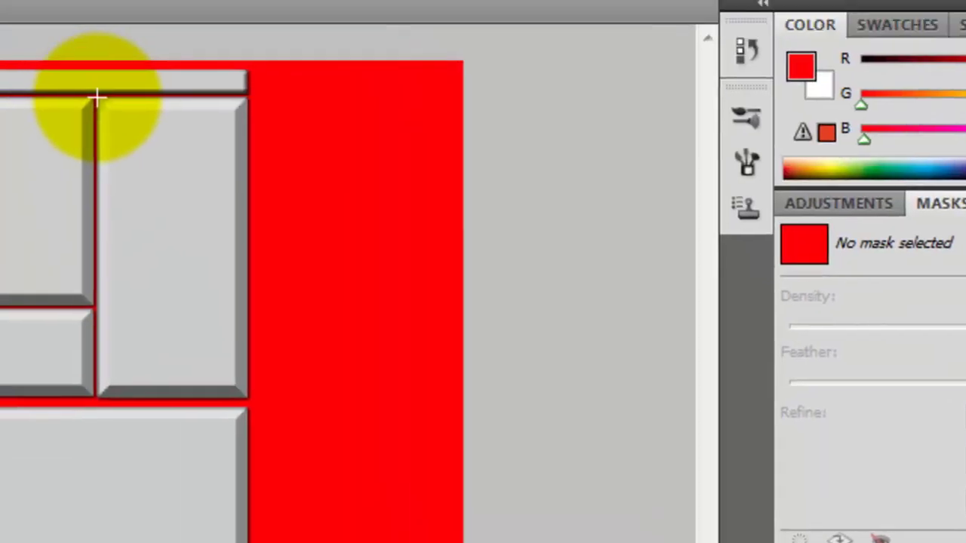
- Copy the tall right-hand panel's red area to a hidden layer named 'Favorites', then select Layer 1
{"action": "left_click_drag", "start_coordinate": [97, 98], "coordinate": [249, 398]}
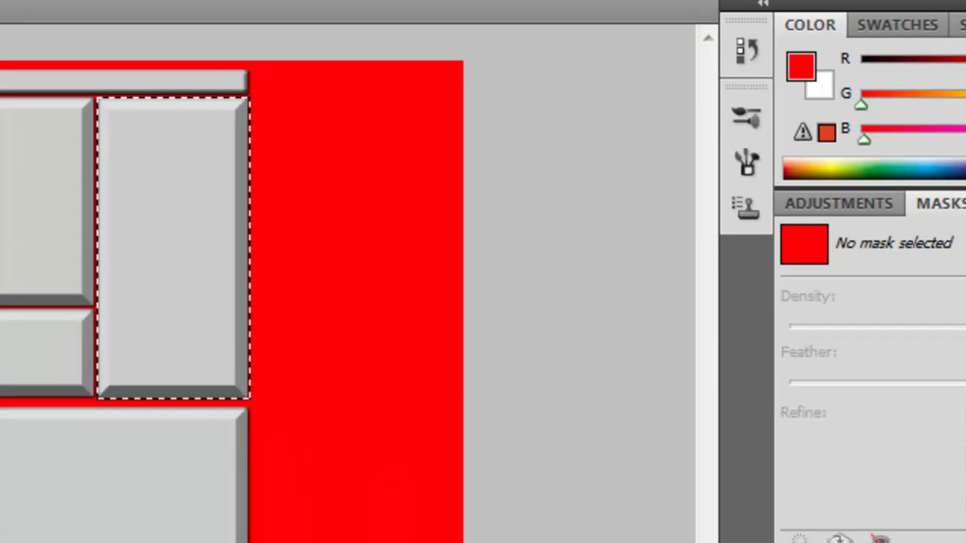
{"action": "key", "text": "ctrl+j"}
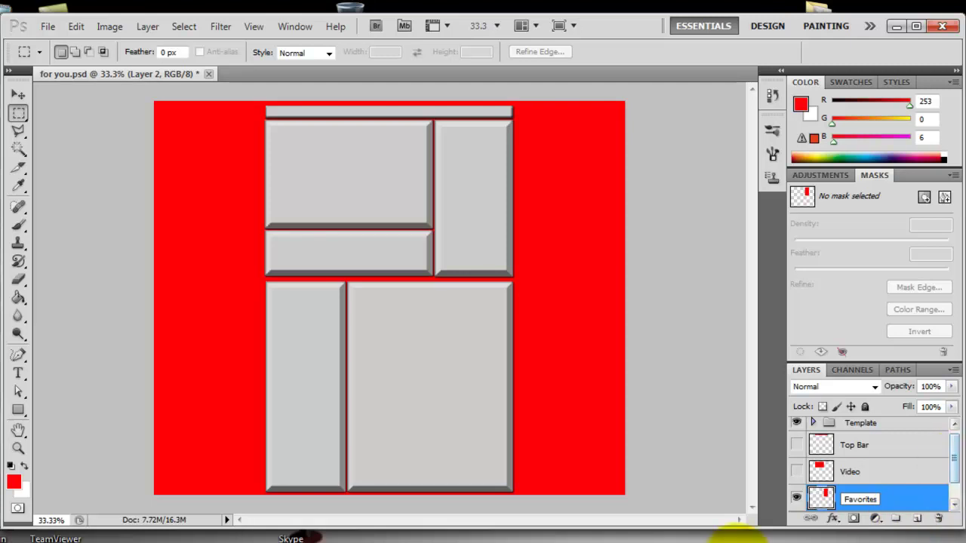
{"action": "left_click", "coordinate": [795, 499]}
{"action": "mouse_move", "coordinate": [955, 467]}
{"action": "left_mouse_down"}
{"action": "mouse_move", "coordinate": [953, 485]}
{"action": "mouse_move", "coordinate": [952, 470]}
{"action": "left_mouse_up"}
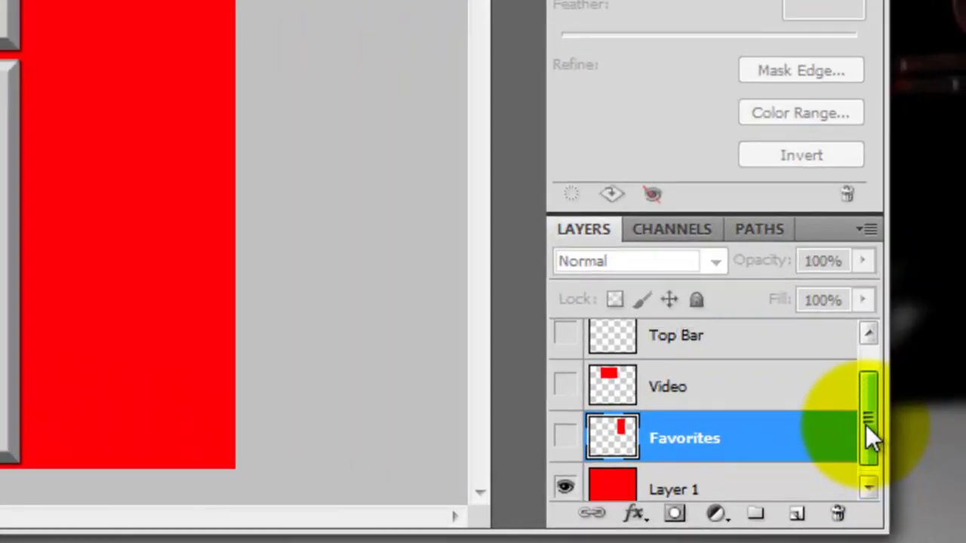
{"action": "left_click_drag", "start_coordinate": [868, 438], "coordinate": [854, 390]}
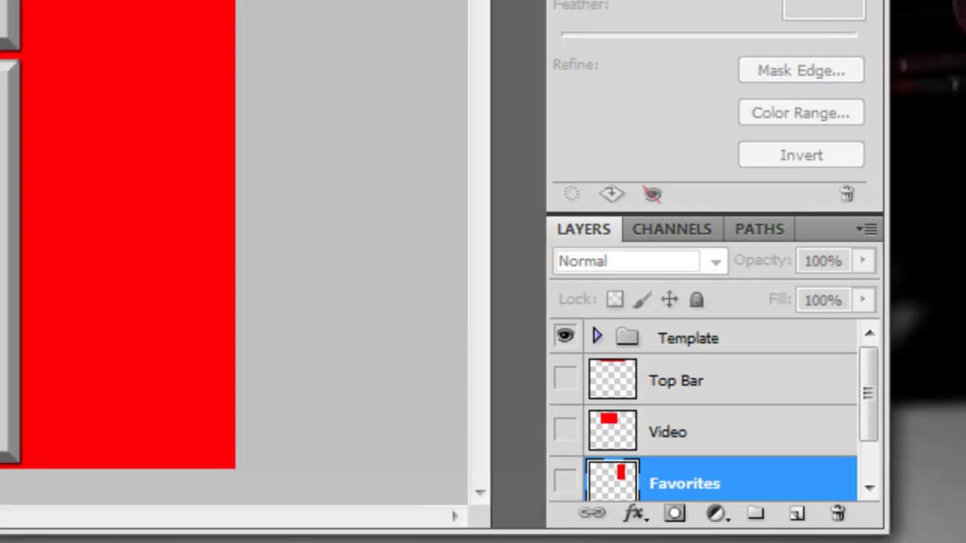
{"action": "left_click_drag", "start_coordinate": [868, 374], "coordinate": [868, 435]}
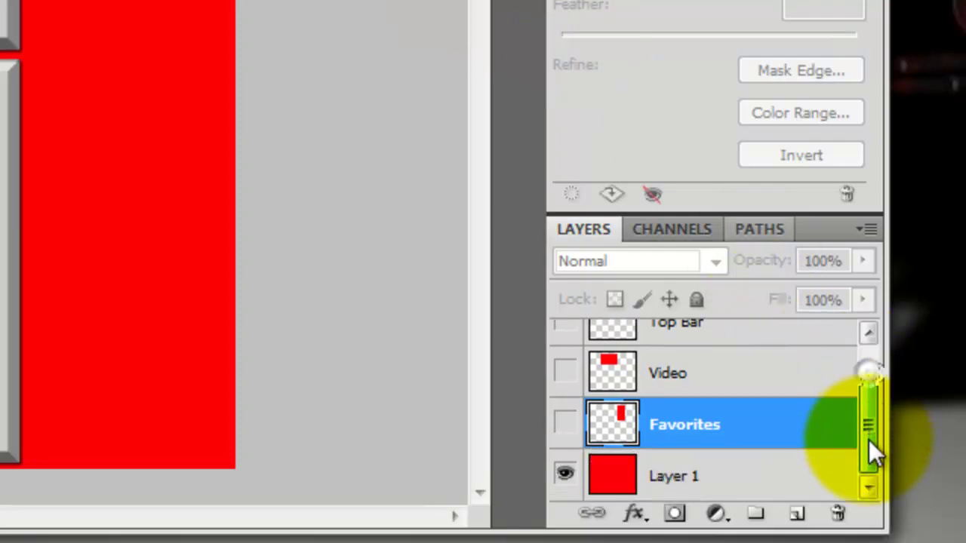
{"action": "left_click", "coordinate": [771, 482]}
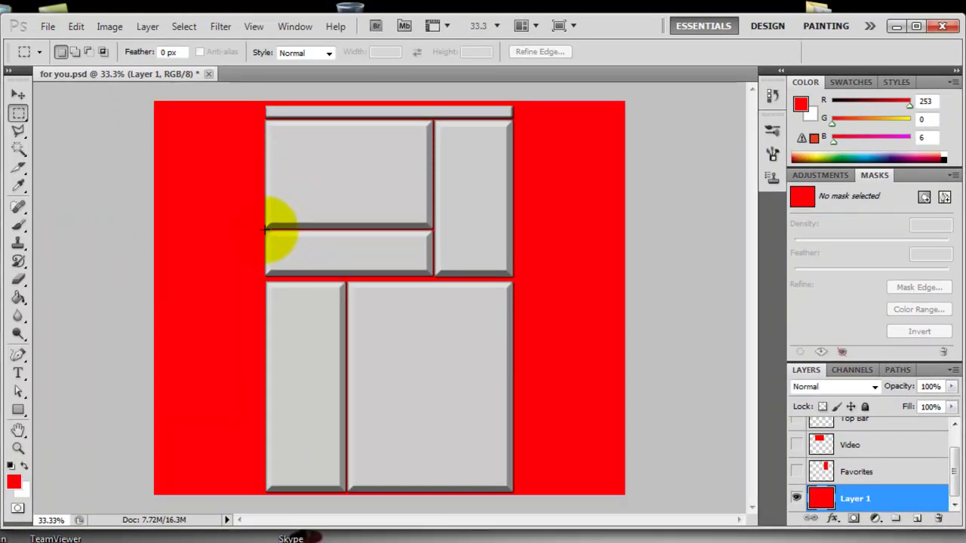
- Copy the thin middle-left panel's red area to Layer 2, keeping Layer 2 and Favorites visible
{"action": "left_click_drag", "start_coordinate": [265, 230], "coordinate": [432, 278]}
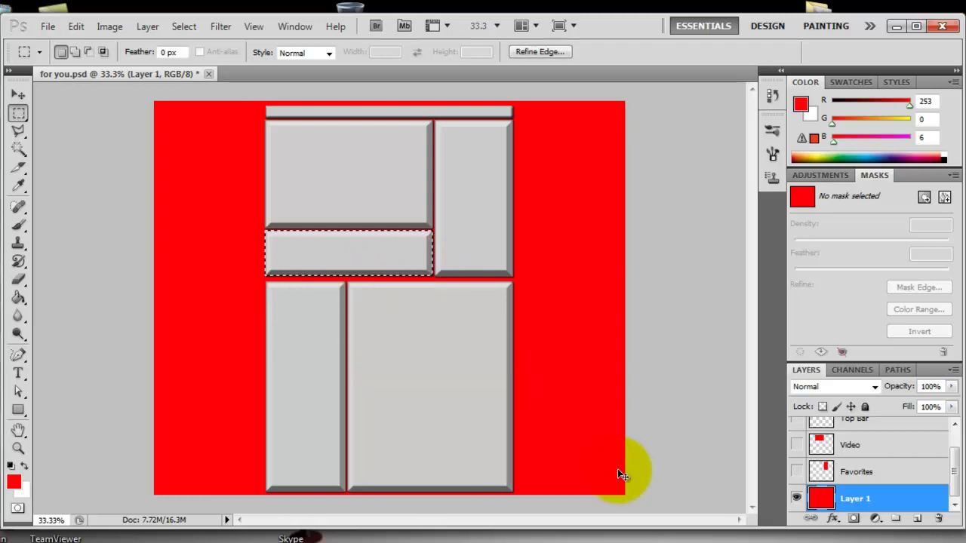
{"action": "key", "text": "ctrl+j"}
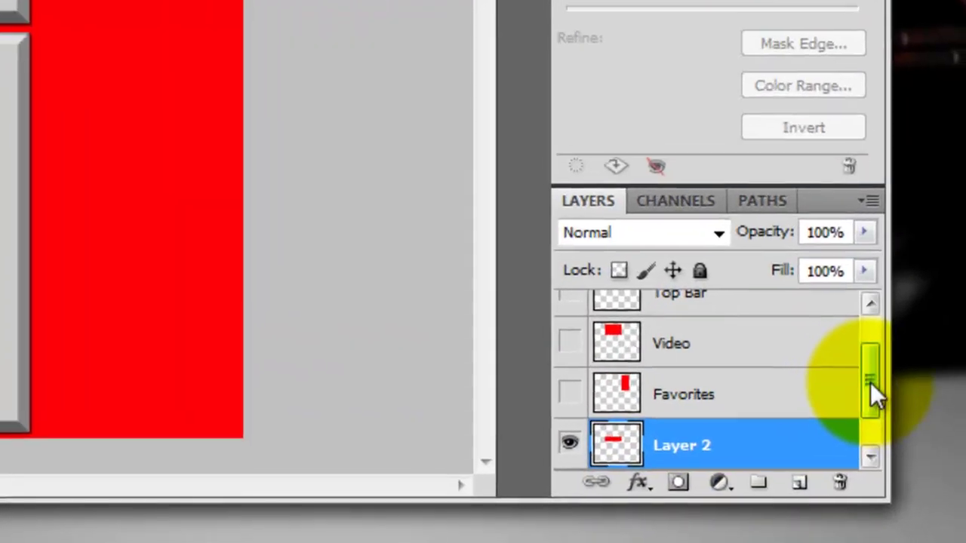
{"action": "left_click_drag", "start_coordinate": [869, 385], "coordinate": [868, 420]}
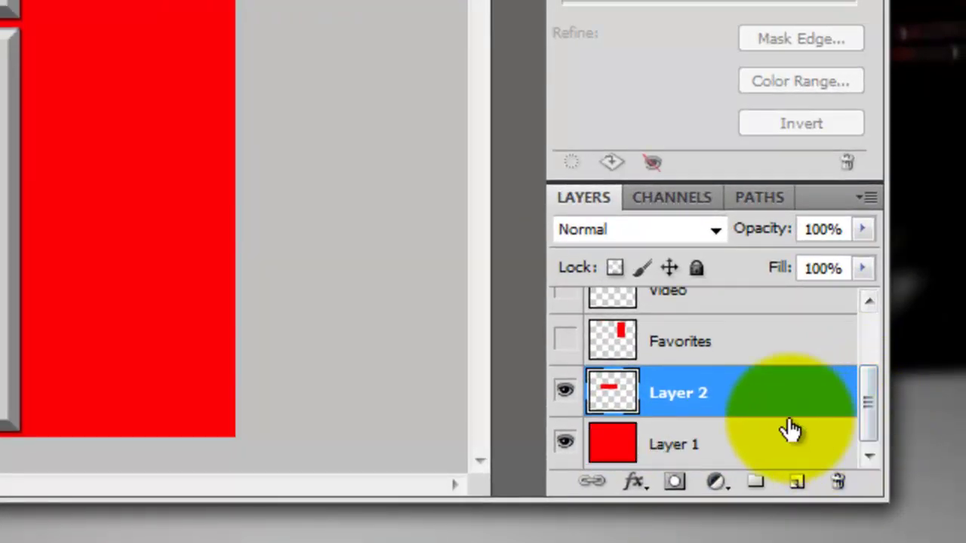
{"action": "left_click", "coordinate": [566, 393]}
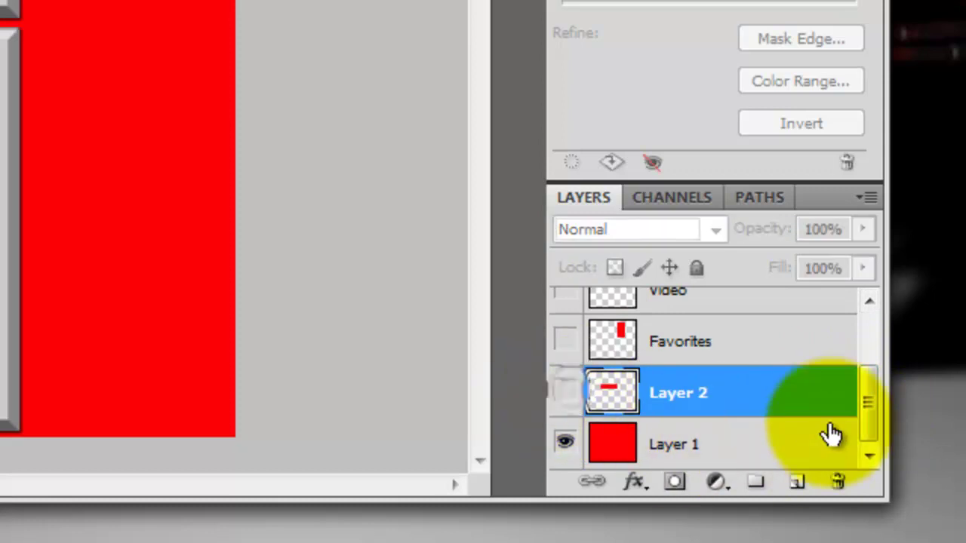
{"action": "left_click_drag", "start_coordinate": [867, 418], "coordinate": [829, 454]}
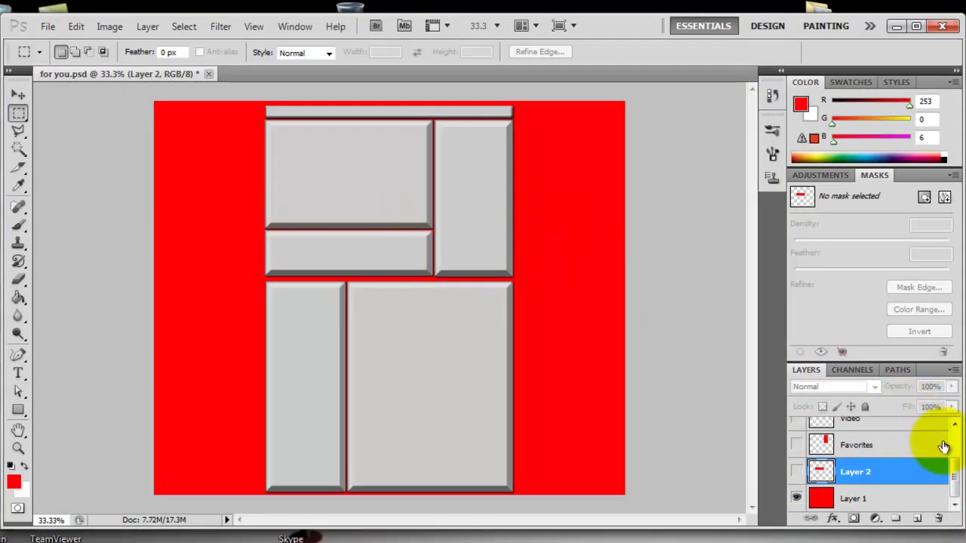
{"action": "left_click", "coordinate": [796, 471]}
{"action": "left_click", "coordinate": [796, 444]}
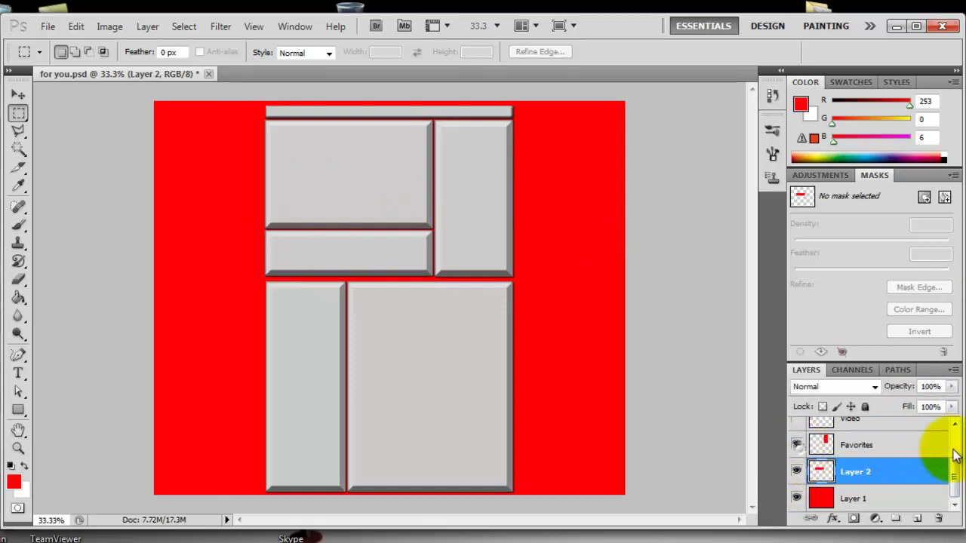
- Hide the grey Template group and red background, then marquee the area below the top red block
{"action": "left_click_drag", "start_coordinate": [958, 477], "coordinate": [955, 442]}
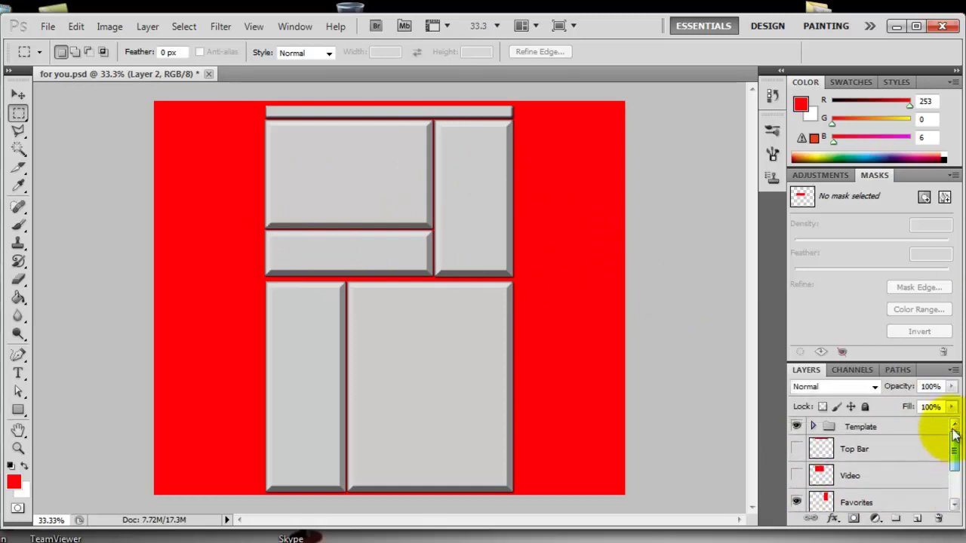
{"action": "left_click", "coordinate": [796, 474]}
{"action": "left_click", "coordinate": [797, 426]}
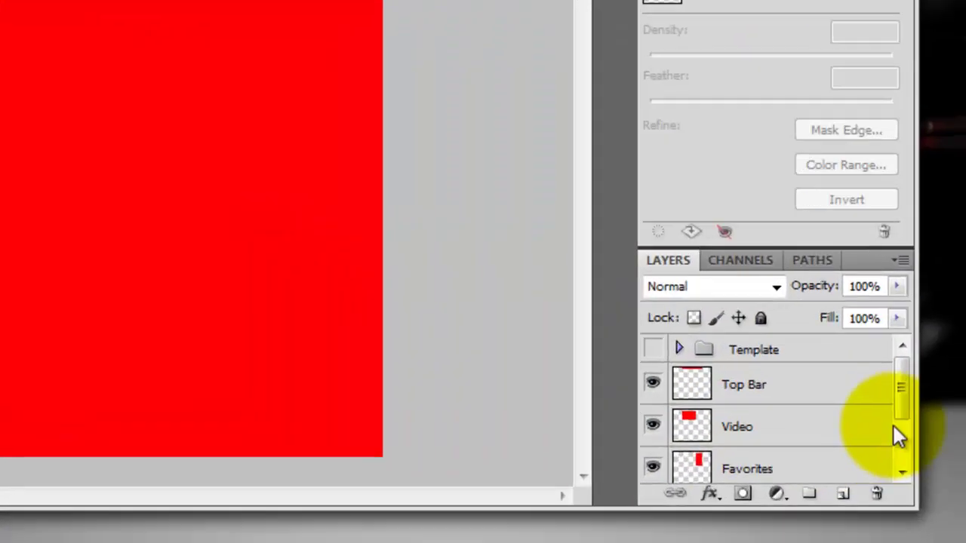
{"action": "left_click_drag", "start_coordinate": [952, 464], "coordinate": [953, 500]}
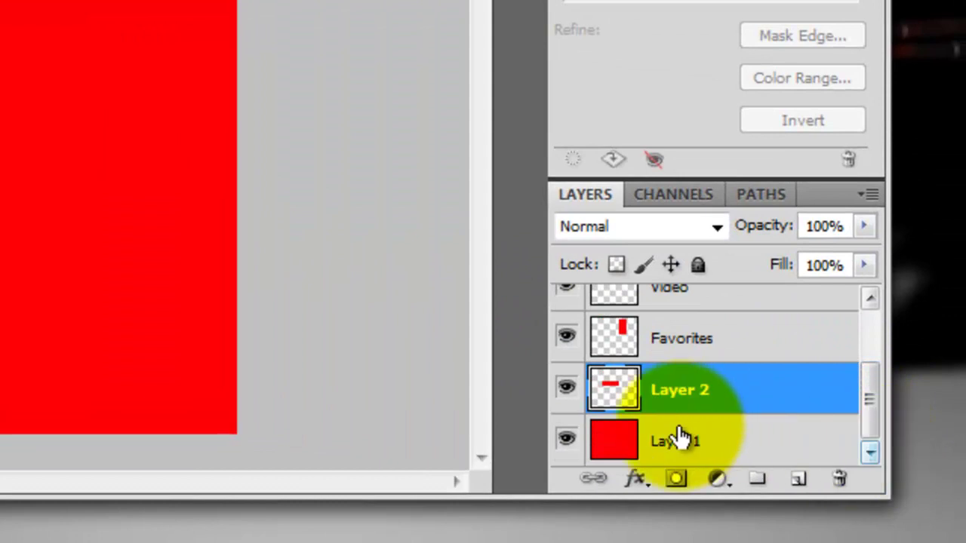
{"action": "left_click", "coordinate": [567, 441]}
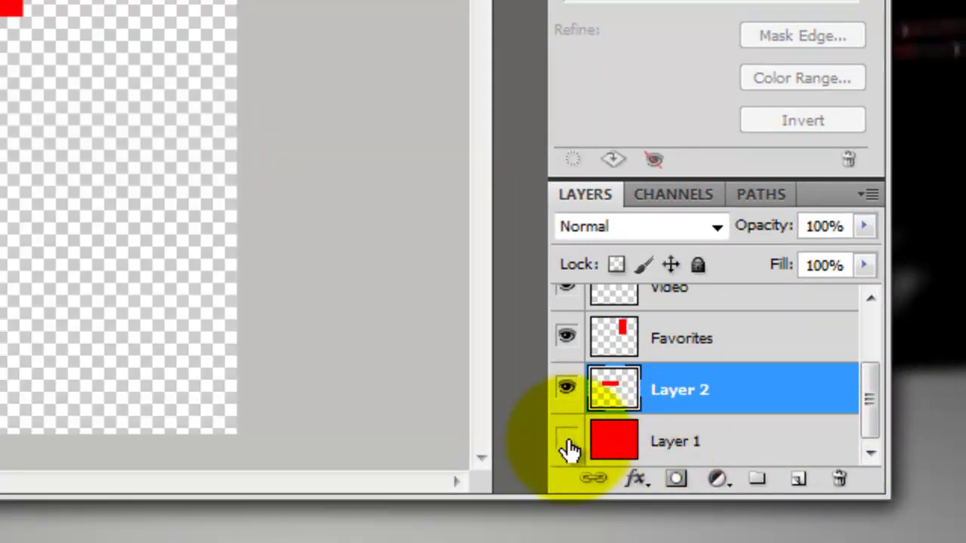
{"action": "left_click", "coordinate": [339, 95]}
{"action": "left_click", "coordinate": [121, 70]}
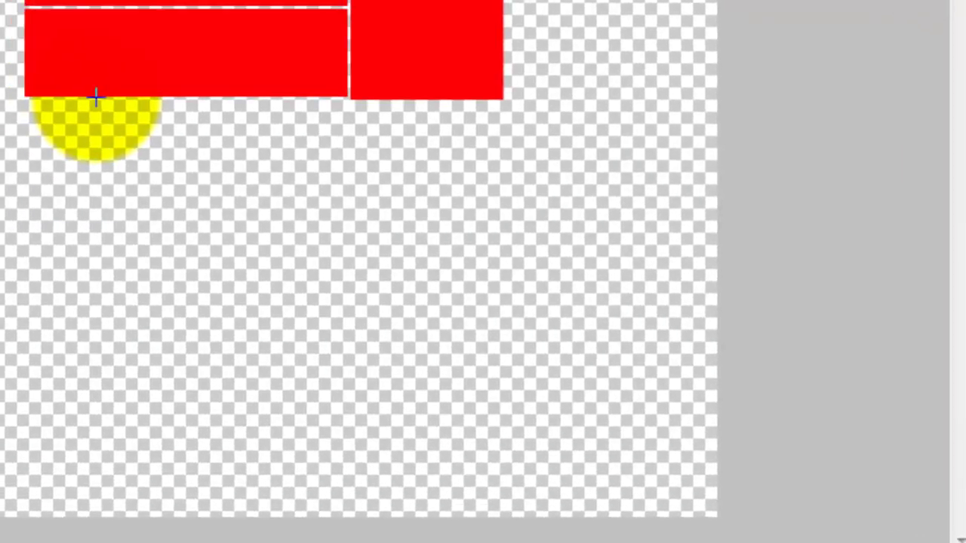
{"action": "left_click_drag", "start_coordinate": [96, 97], "coordinate": [620, 148]}
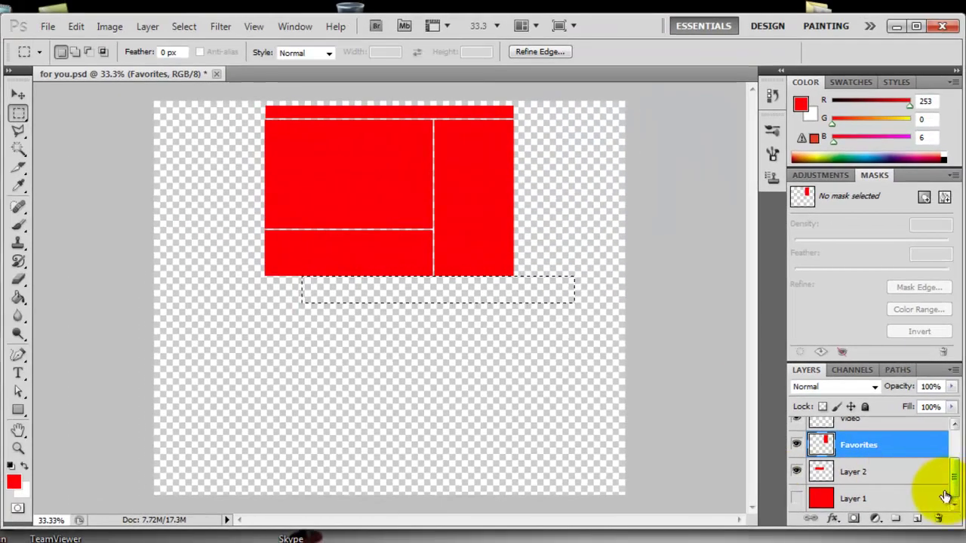
- Show the red background again, hide Favorites, and rename Layer 2 to 'Desc.'
{"action": "left_click", "coordinate": [797, 499]}
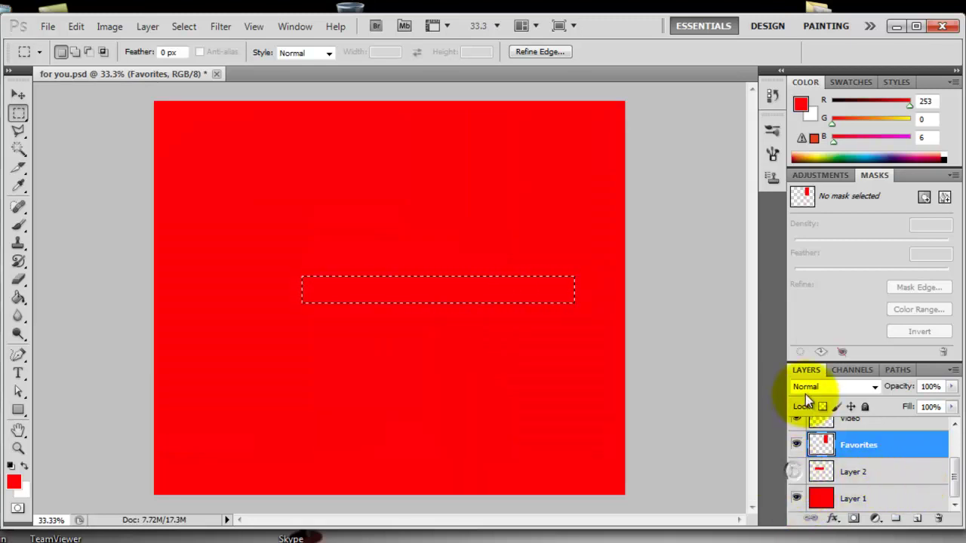
{"action": "left_click", "coordinate": [797, 445]}
{"action": "left_click", "coordinate": [873, 504]}
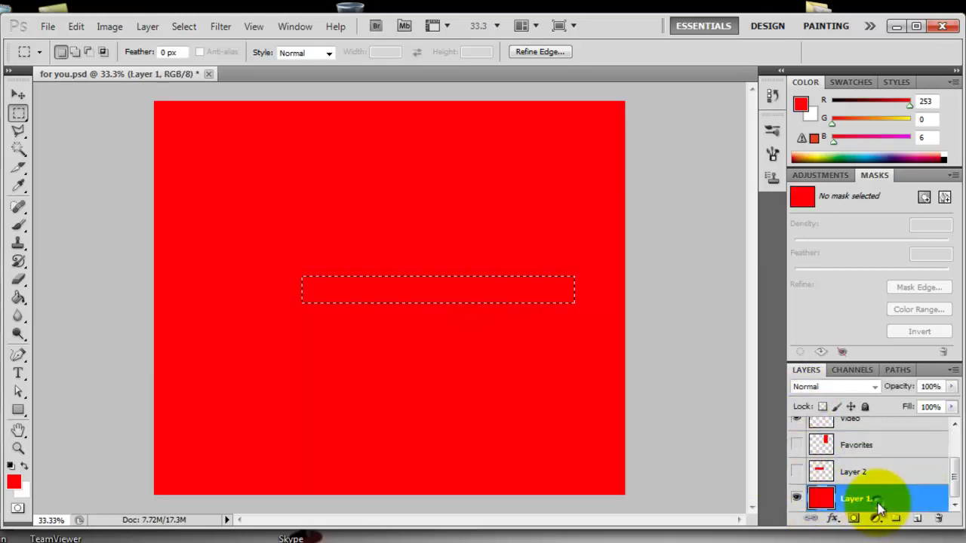
{"action": "double_click", "coordinate": [858, 472]}
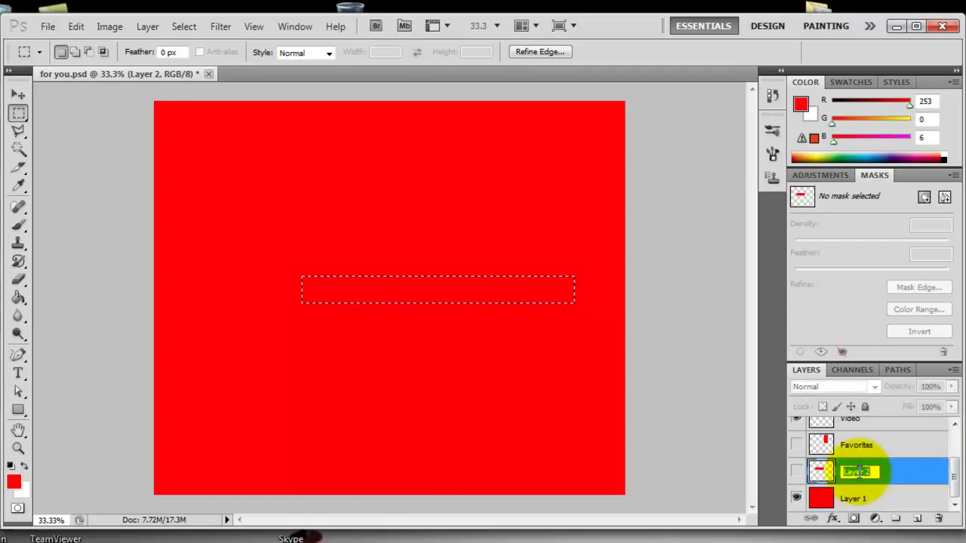
{"action": "type", "text": "Desc"}
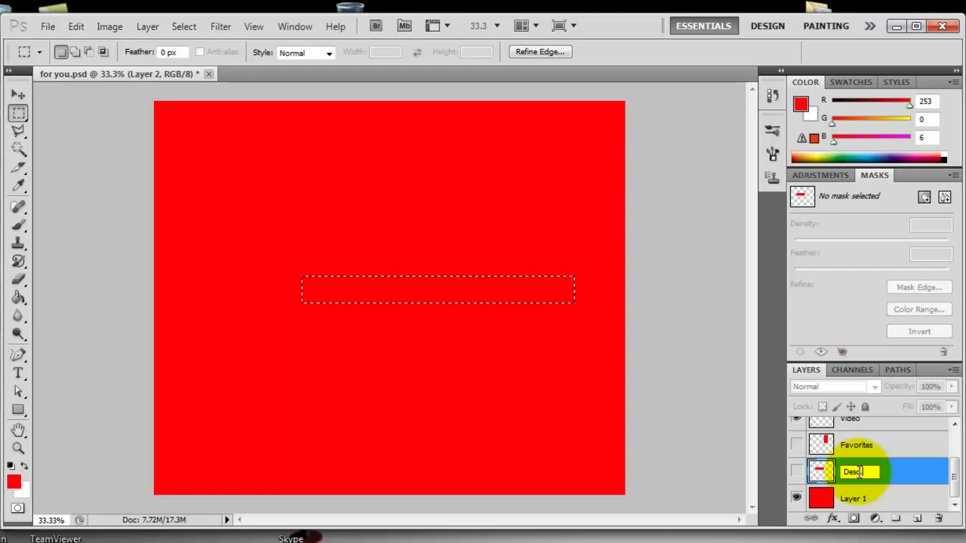
{"action": "type", "text": "."}
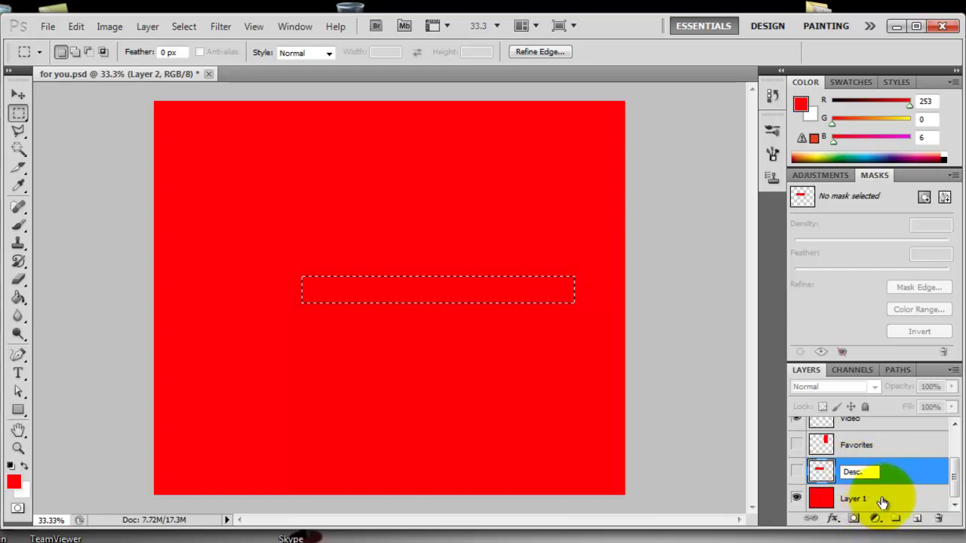
{"action": "left_click", "coordinate": [884, 499]}
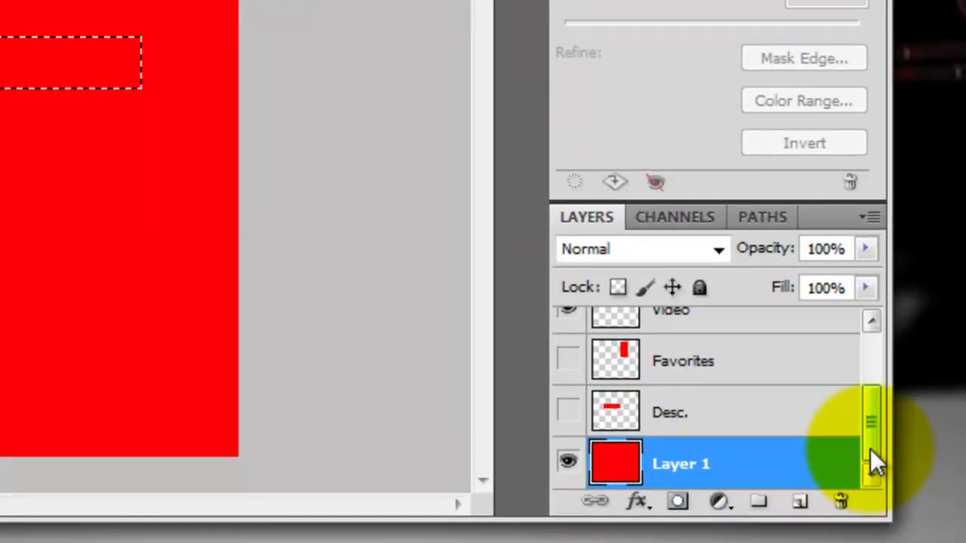
{"action": "left_click_drag", "start_coordinate": [870, 448], "coordinate": [870, 388]}
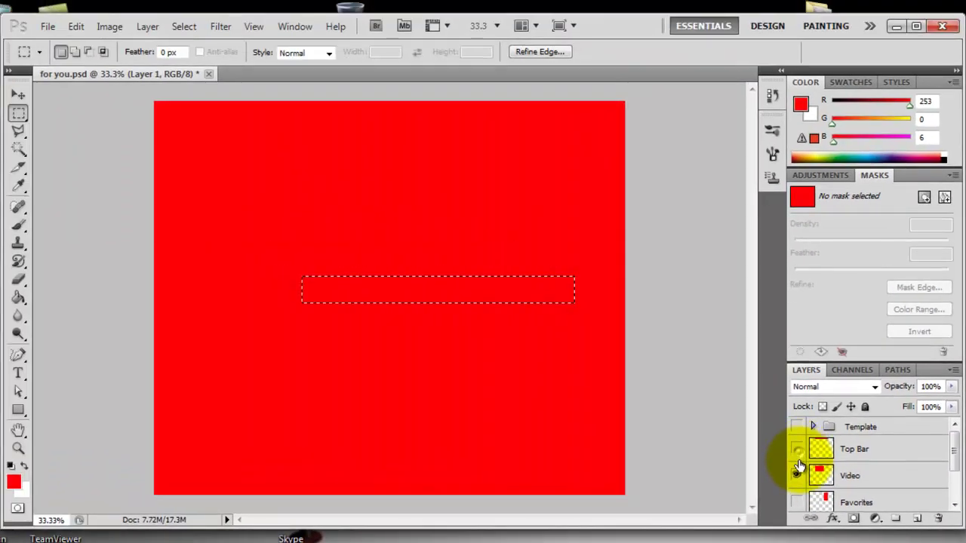
- Hide Top Bar and Video, show the Template, and copy the tall lower-left box's red area to Layer 2
{"action": "left_click", "coordinate": [667, 404]}
{"action": "left_click", "coordinate": [667, 445]}
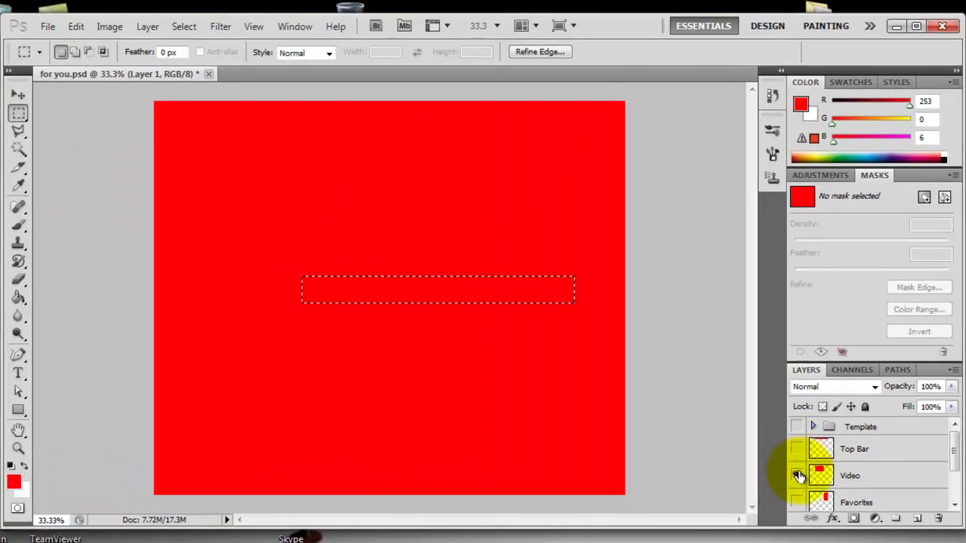
{"action": "left_click", "coordinate": [797, 427]}
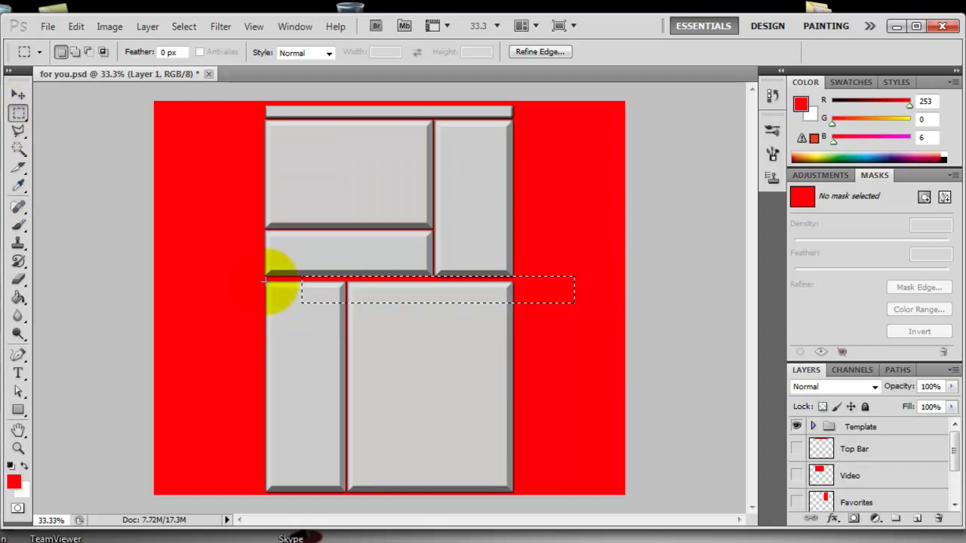
{"action": "left_click_drag", "start_coordinate": [266, 282], "coordinate": [346, 490]}
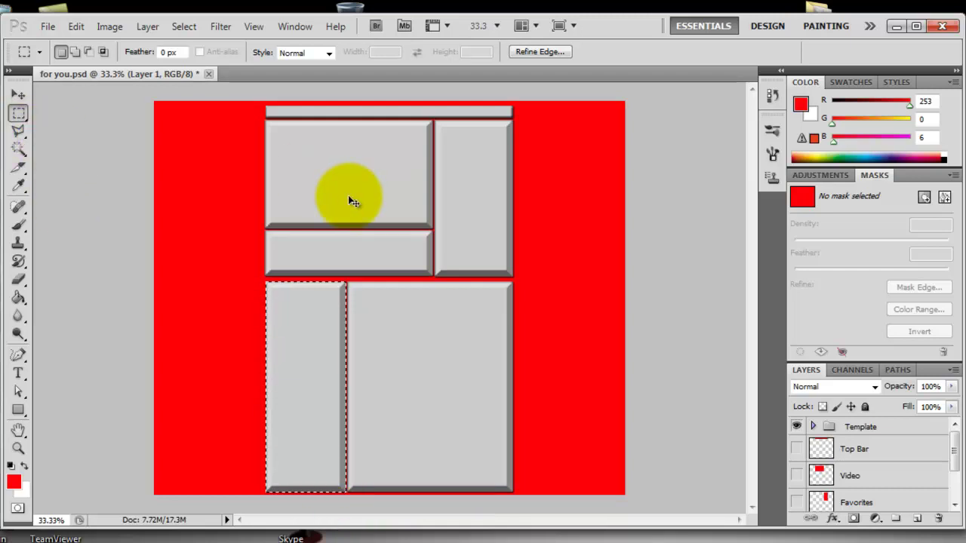
{"action": "key", "text": "ctrl+j"}
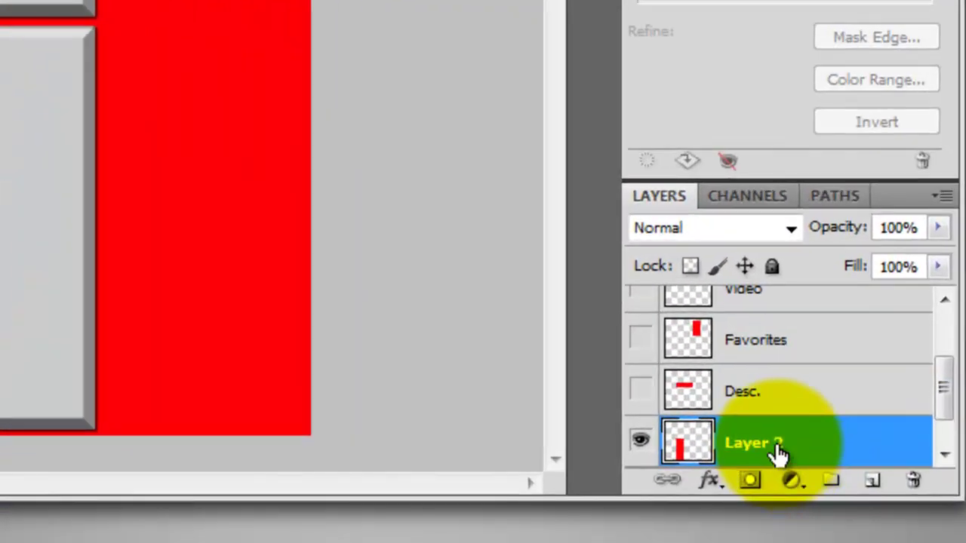
{"action": "double_click", "coordinate": [774, 446]}
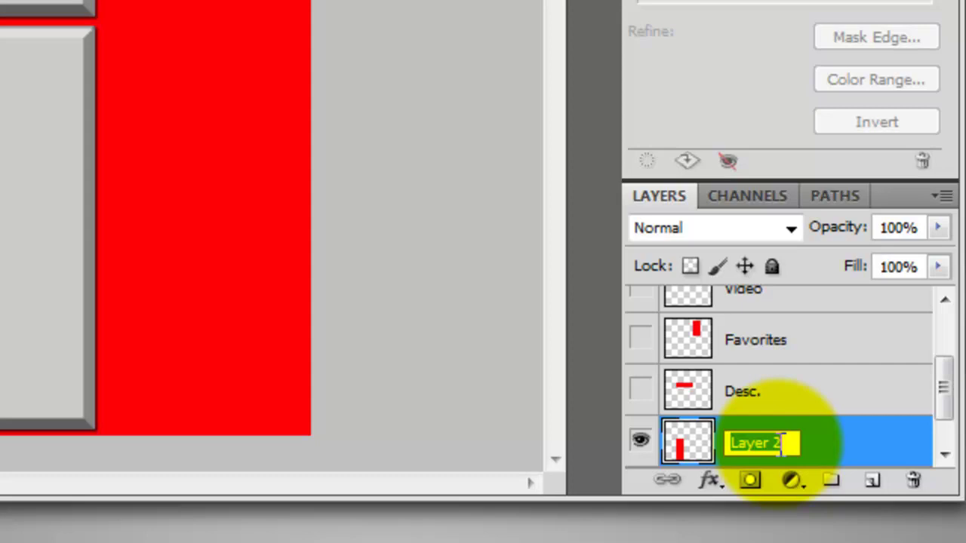
- Rename Layer 2 to 'Recent' and turn off its visibility
{"action": "key", "text": "Return"}
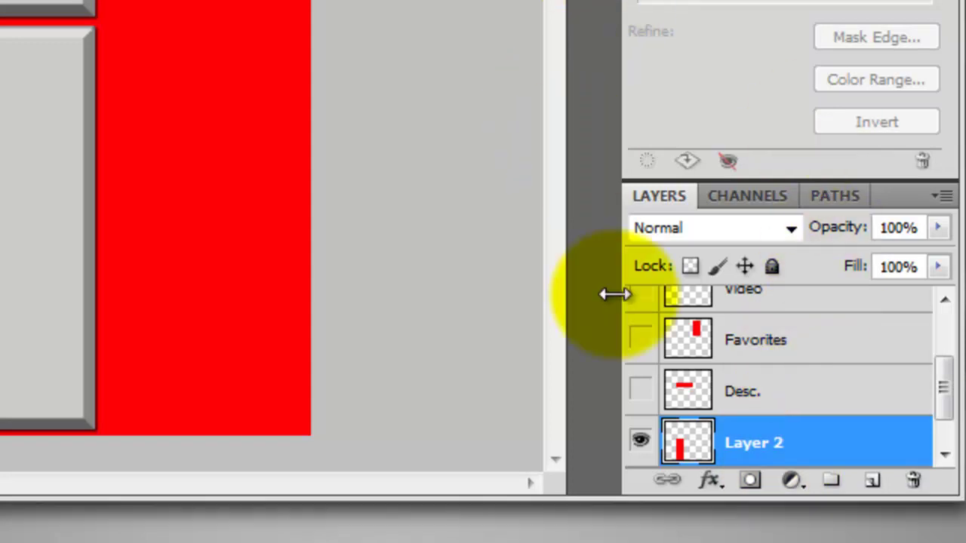
{"action": "double_click", "coordinate": [758, 445]}
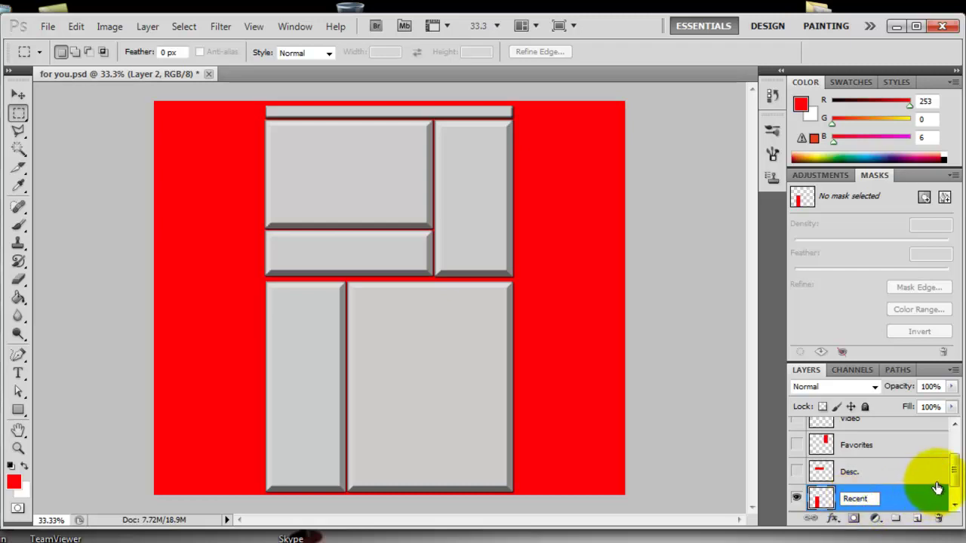
{"action": "left_click", "coordinate": [796, 497]}
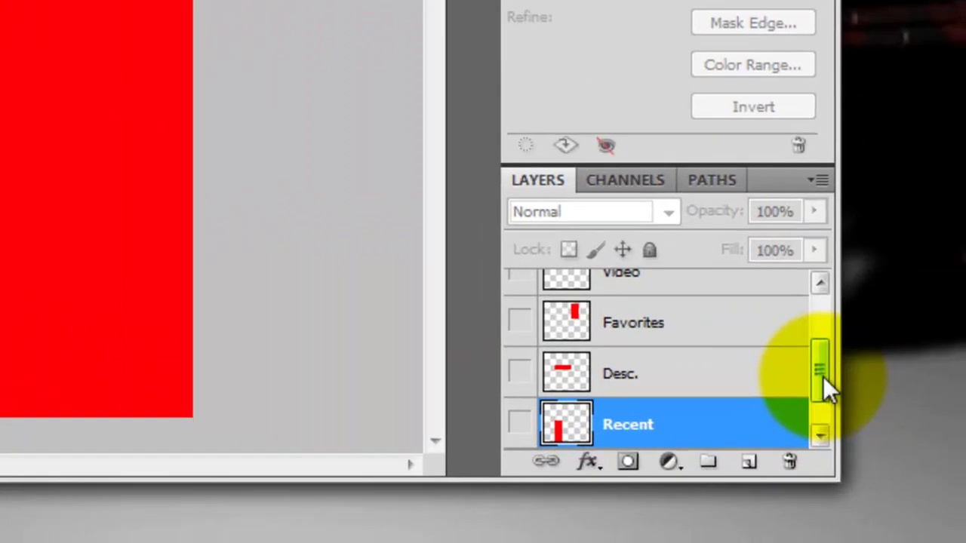
- From Layer 1, copy the large lower-right box's red area onto a new Layer 2
{"action": "left_click_drag", "start_coordinate": [822, 376], "coordinate": [820, 395]}
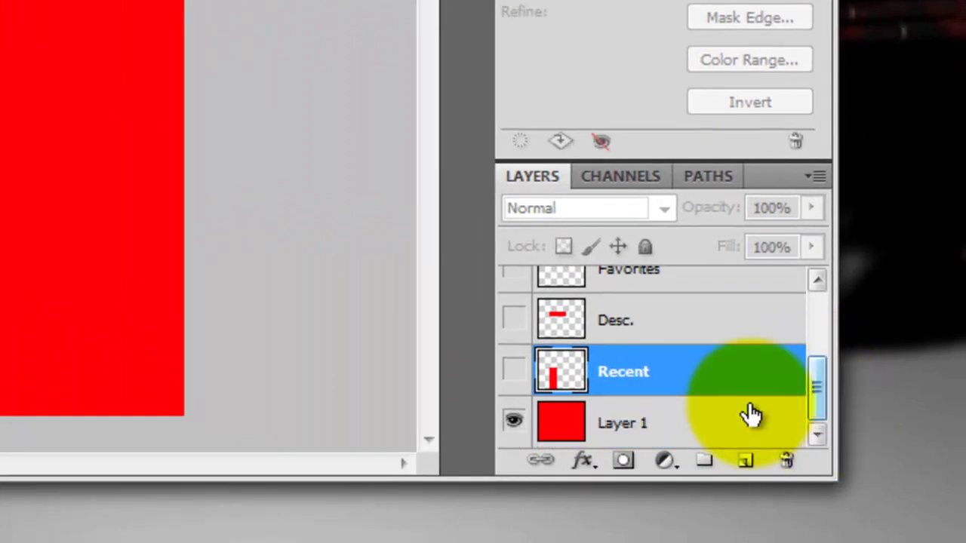
{"action": "left_click", "coordinate": [771, 429]}
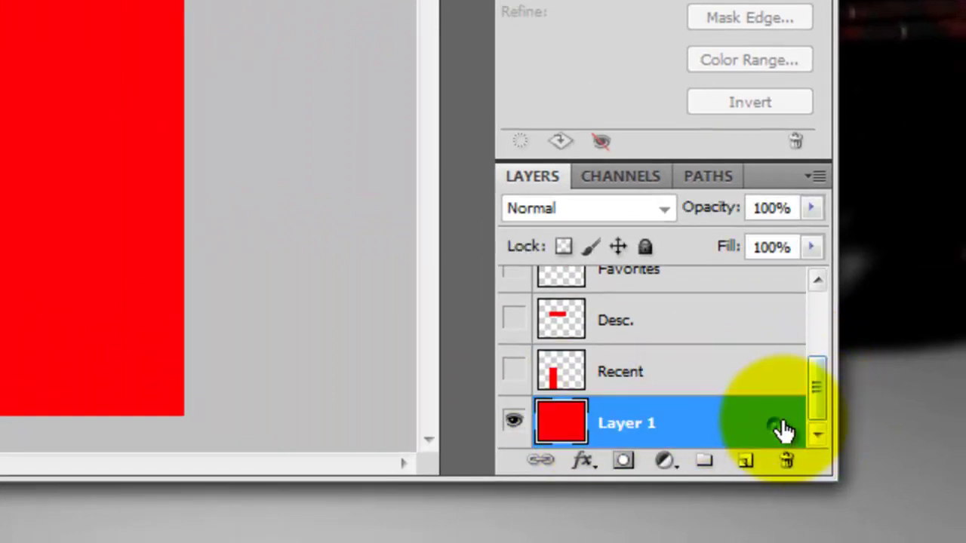
{"action": "left_click_drag", "start_coordinate": [813, 410], "coordinate": [819, 291]}
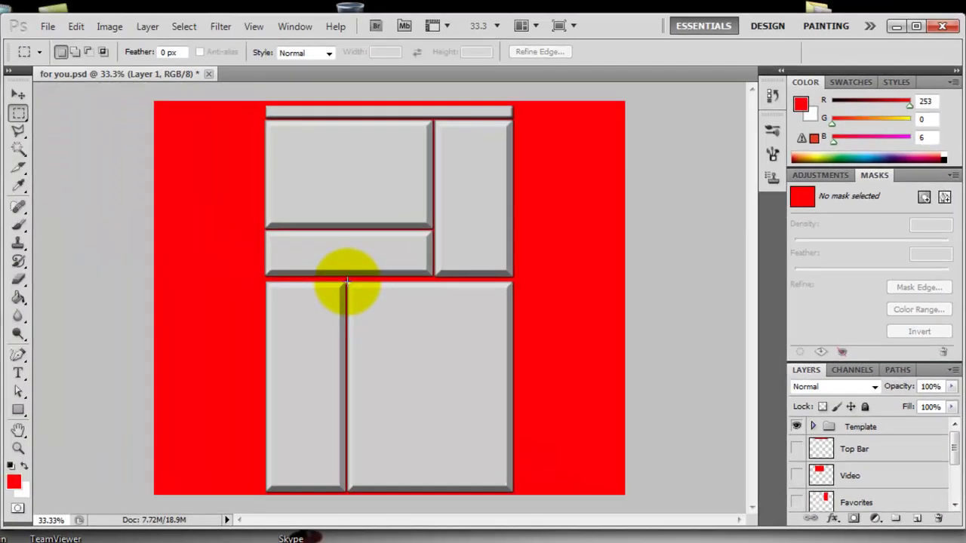
{"action": "left_click_drag", "start_coordinate": [346, 282], "coordinate": [512, 492]}
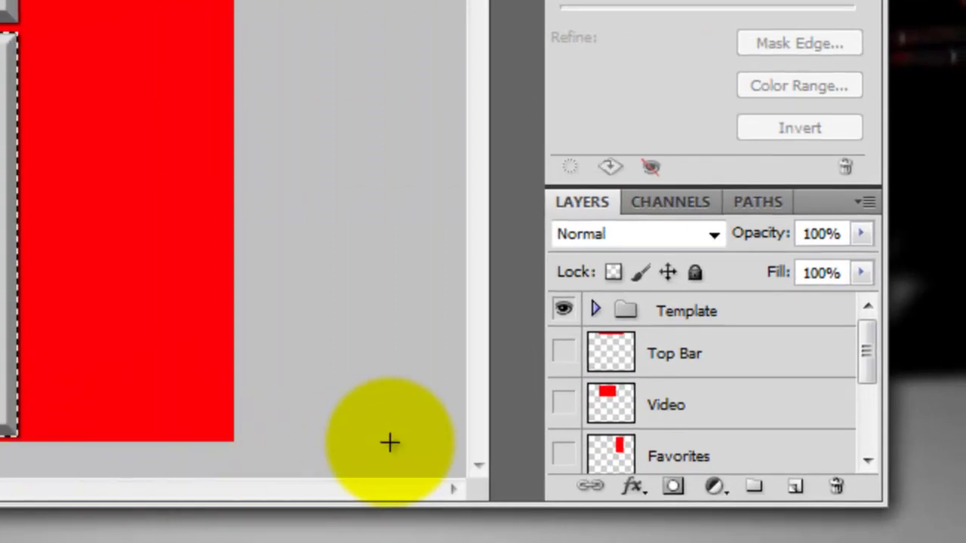
{"action": "key", "text": "ctrl+j"}
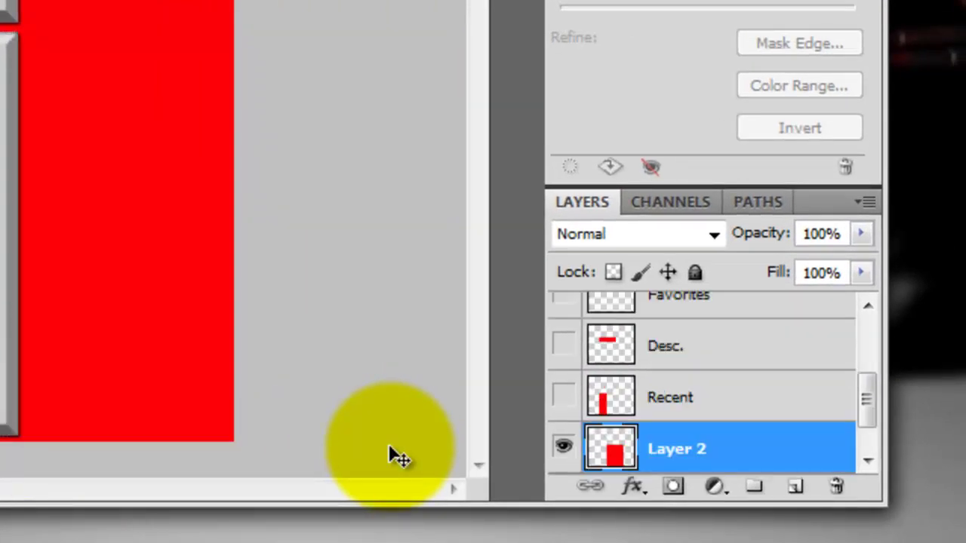
- Show all the box layers, hide the red Layer 1, and create a new Group 1
{"action": "left_click", "coordinate": [565, 446]}
{"action": "left_click", "coordinate": [564, 446]}
{"action": "left_click_drag", "start_coordinate": [566, 418], "coordinate": [569, 306]}
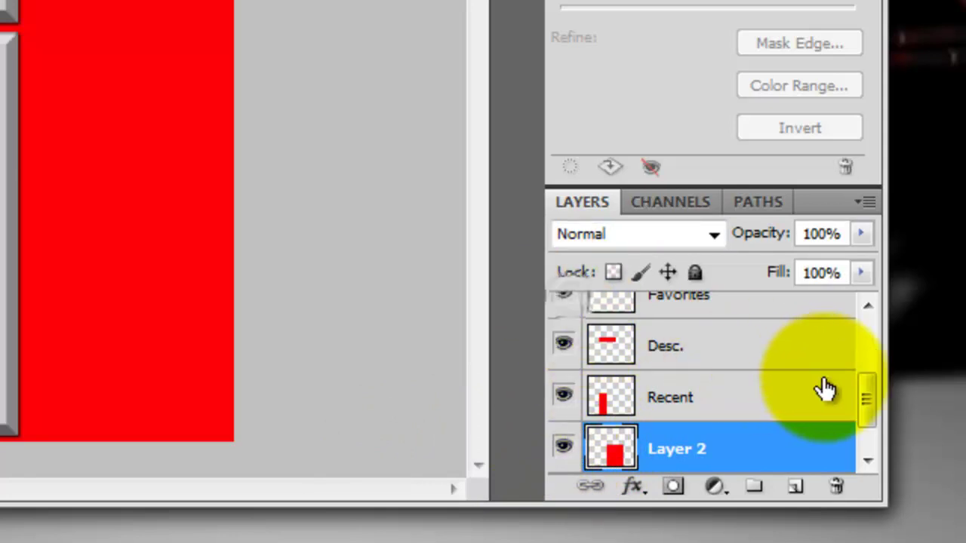
{"action": "left_click_drag", "start_coordinate": [868, 394], "coordinate": [858, 324]}
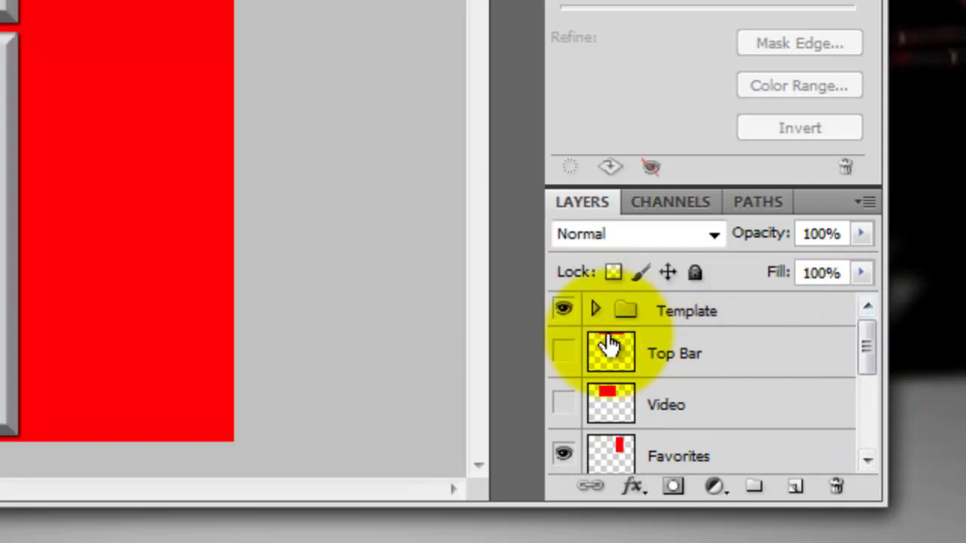
{"action": "left_click_drag", "start_coordinate": [560, 355], "coordinate": [571, 379]}
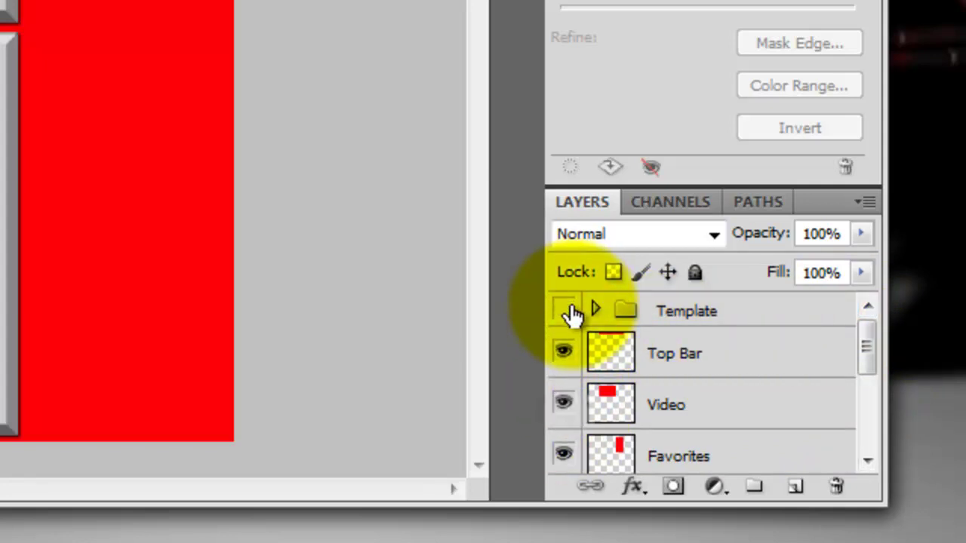
{"action": "left_click_drag", "start_coordinate": [860, 356], "coordinate": [868, 427]}
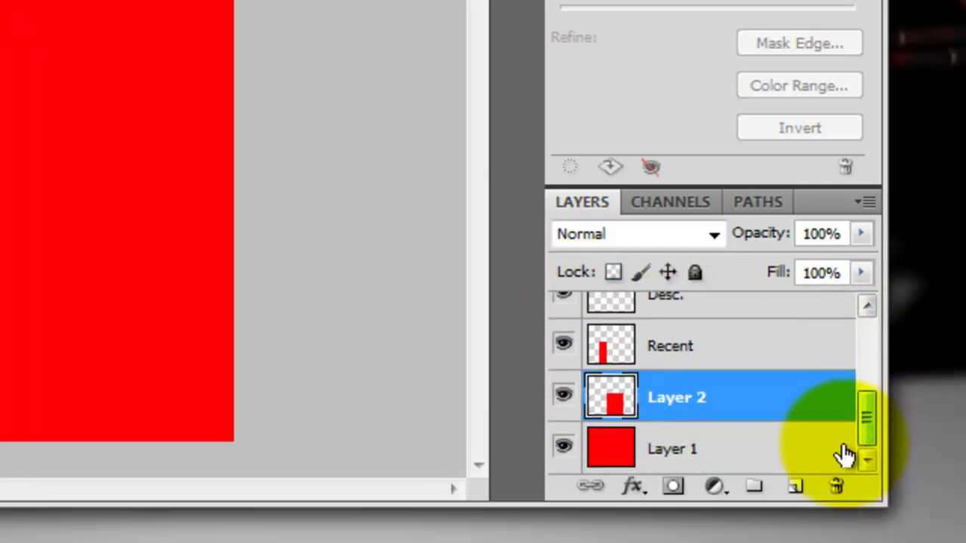
{"action": "left_click", "coordinate": [566, 449]}
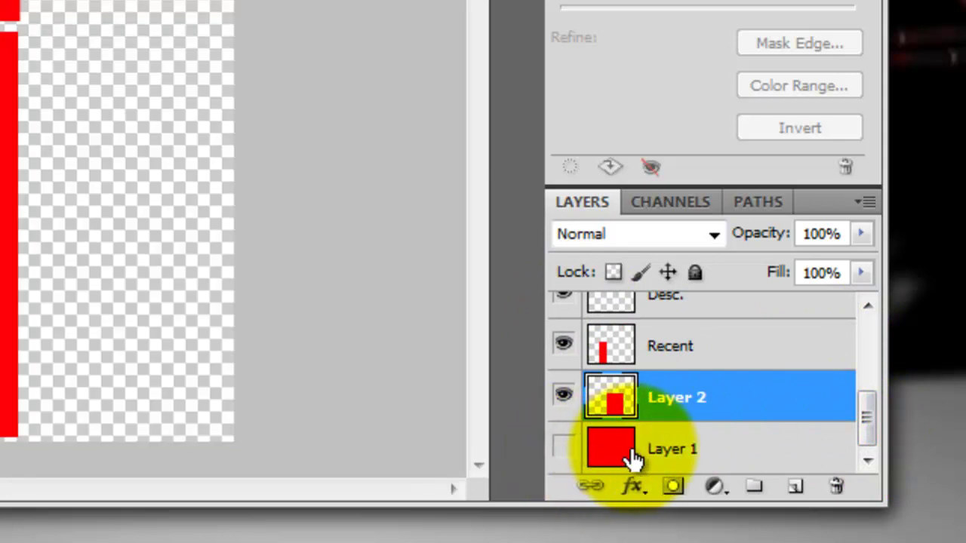
{"action": "left_click", "coordinate": [756, 486]}
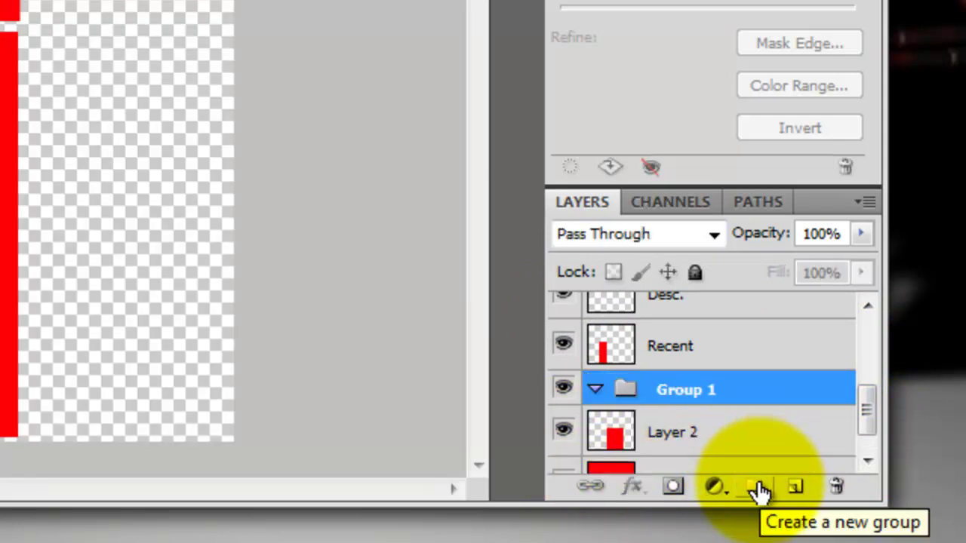
- Rename Group 1 to 'Youtube' and drag the Recent, Desc. and Favorites layers into it
{"action": "double_click", "coordinate": [692, 391]}
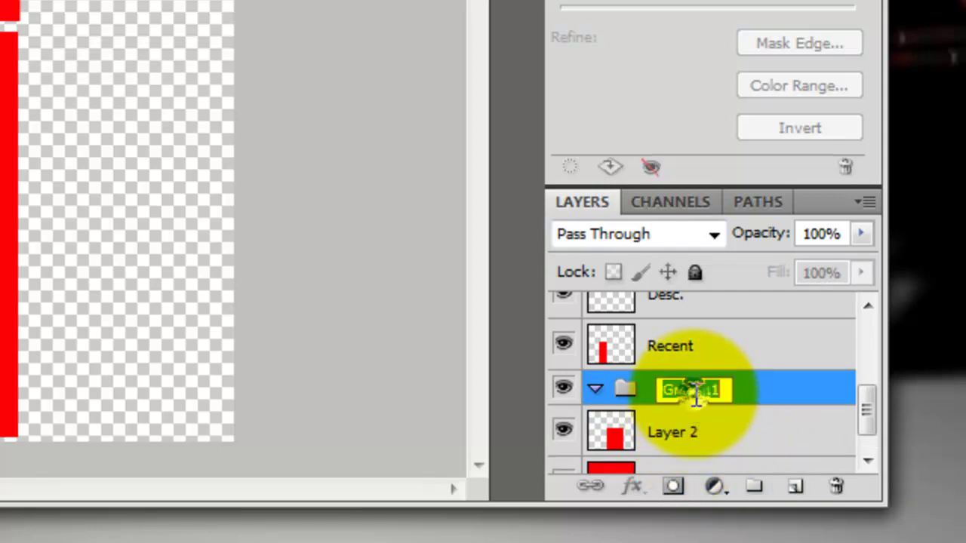
{"action": "type", "text": "Youtube"}
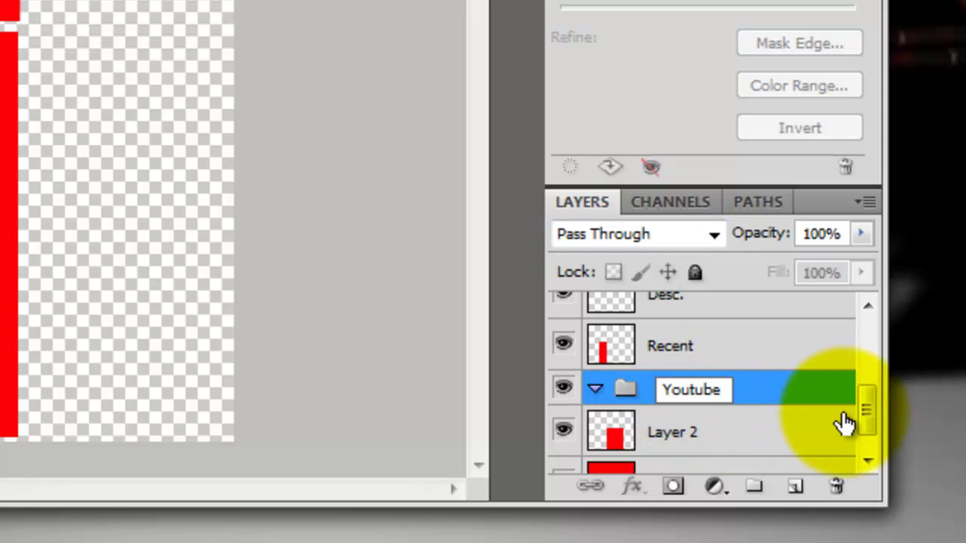
{"action": "left_click", "coordinate": [867, 412]}
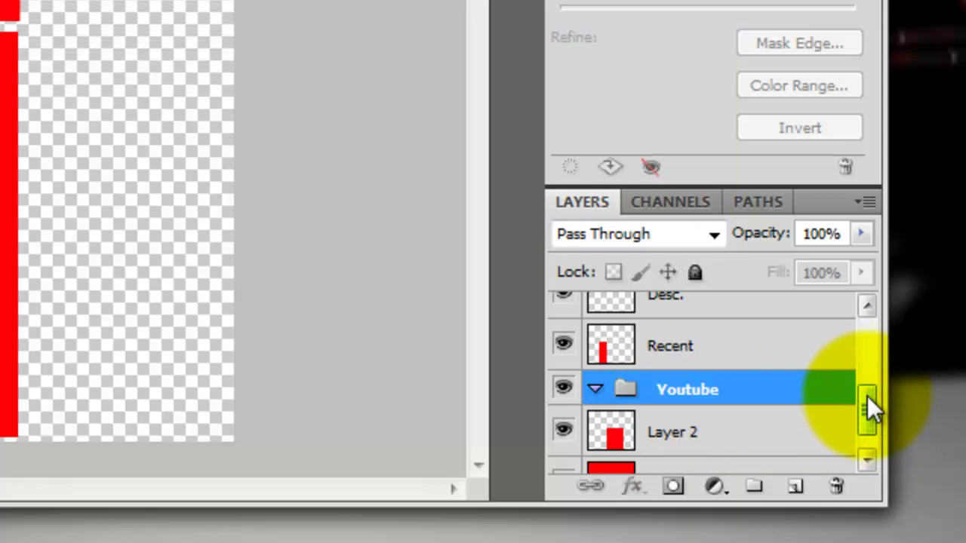
{"action": "scroll", "coordinate": [867, 400], "scroll_direction": "up", "scroll_amount": 1}
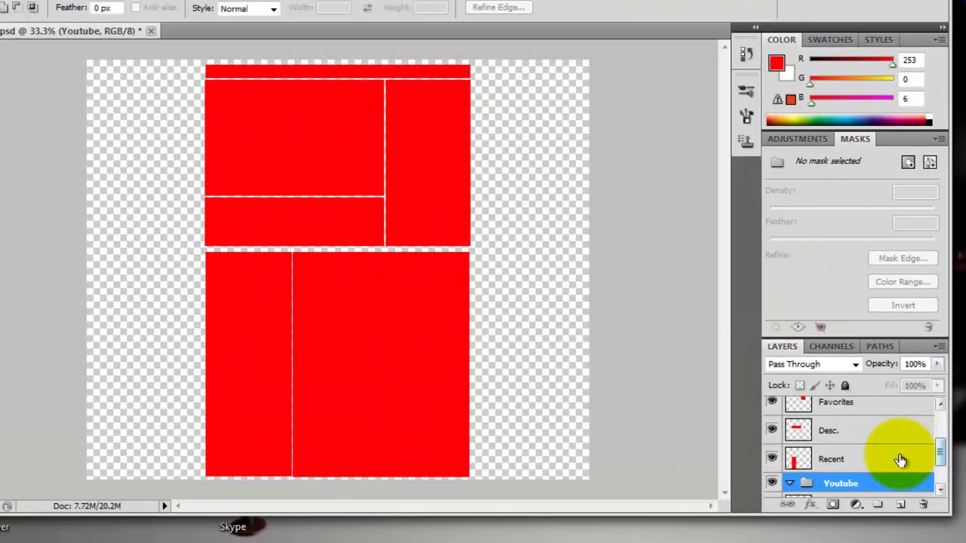
{"action": "left_click_drag", "start_coordinate": [900, 460], "coordinate": [882, 487]}
{"action": "left_click_drag", "start_coordinate": [873, 439], "coordinate": [871, 462]}
{"action": "left_click_drag", "start_coordinate": [858, 412], "coordinate": [875, 439]}
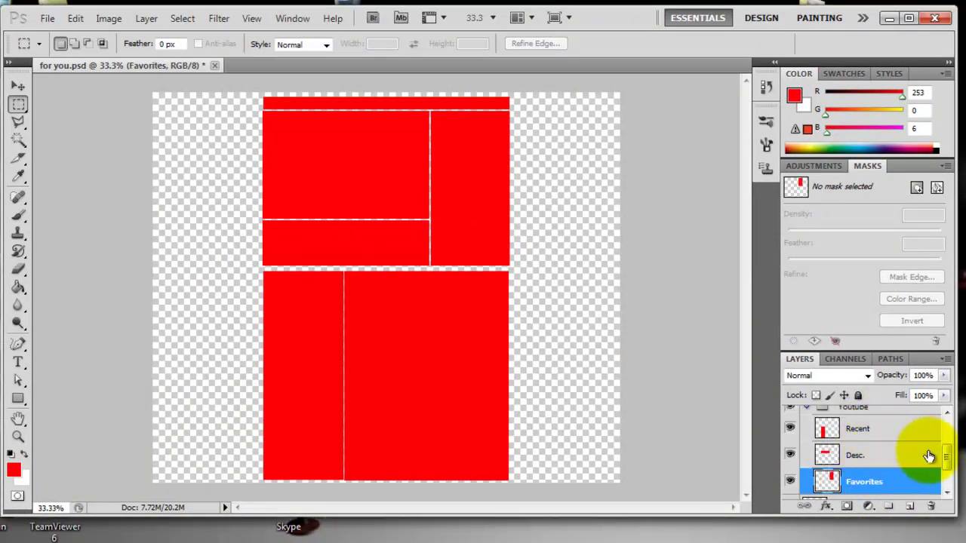